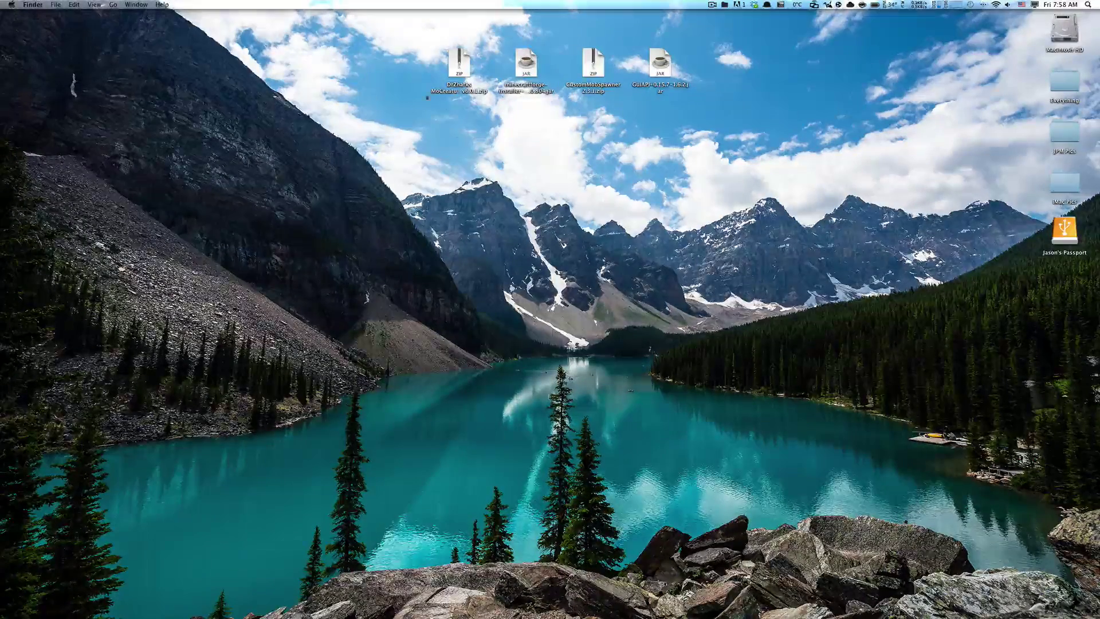
- Use Clean Up to snap the four mod downloads on the desktop to the icon grid, then select them
mouse_move(453, 57)
mouse_down()
mouse_move(884, 128)
mouse_move(448, 51)
mouse_move(453, 66)
mouse_up()
right_click(388, 224)
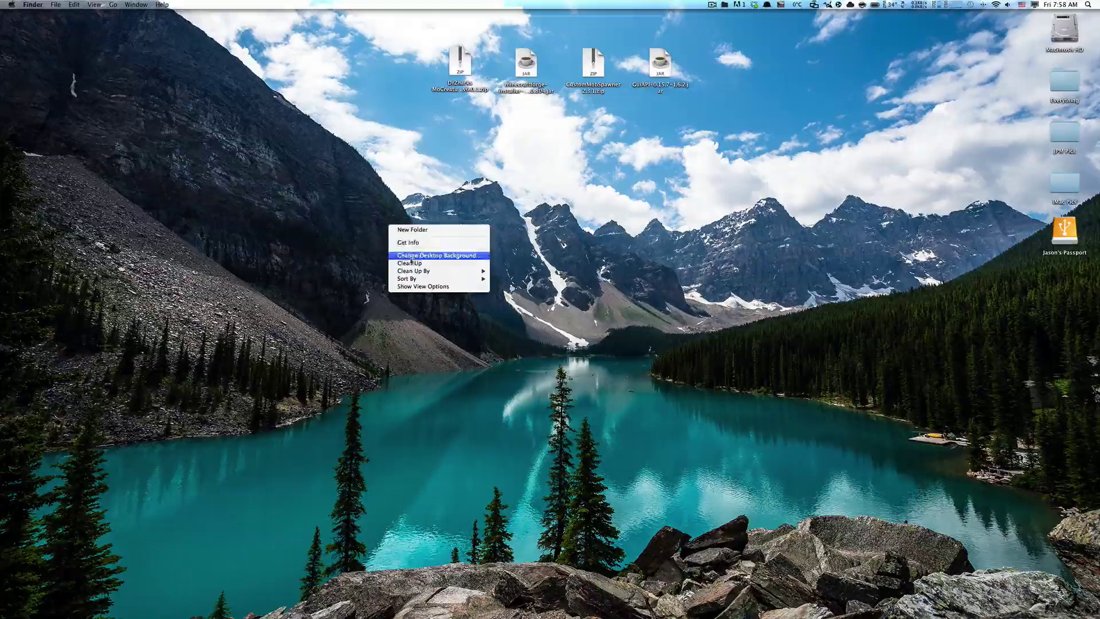
click(406, 264)
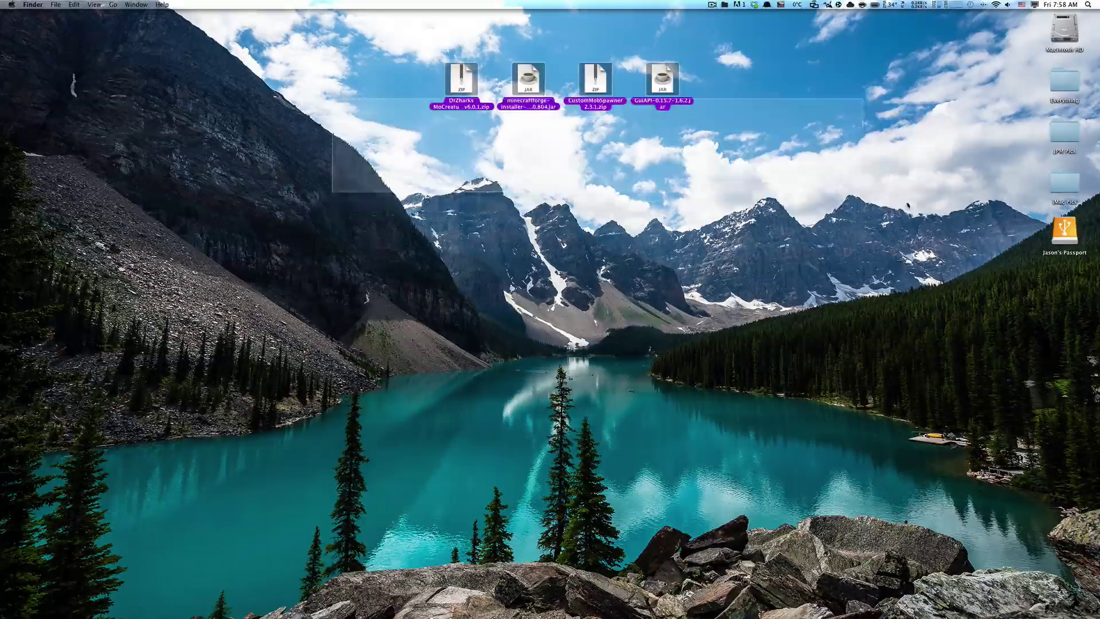
drag(761, 171, 281, 51)
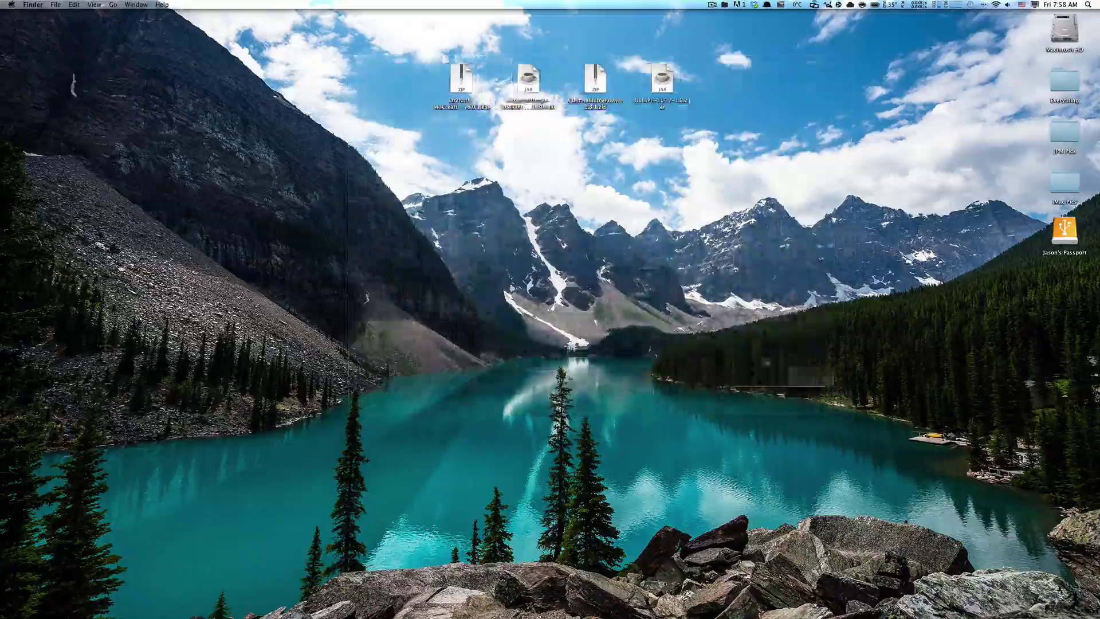
mouse_move(339, 321)
mouse_down()
mouse_move(343, 148)
mouse_move(687, 63)
mouse_move(354, 150)
mouse_up()
mouse_move(828, 51)
mouse_down()
mouse_move(435, 121)
mouse_move(503, 617)
mouse_move(355, 135)
mouse_move(417, 111)
mouse_move(366, 86)
mouse_move(779, 219)
mouse_move(773, 172)
mouse_move(716, 34)
mouse_move(767, 114)
mouse_move(781, 107)
mouse_move(17, 381)
mouse_move(745, 114)
mouse_move(378, 172)
mouse_up()
- Open the home folder in Finder, toggle its Sidebar preference, and return it to the top of Favorites
mouse_move(154, 600)
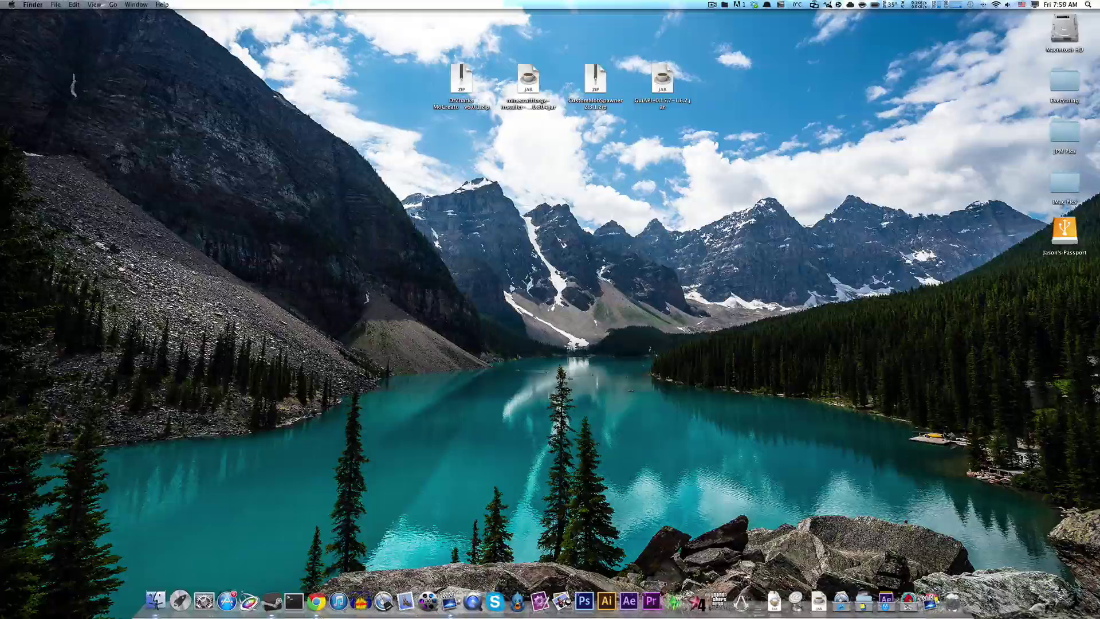
click(154, 599)
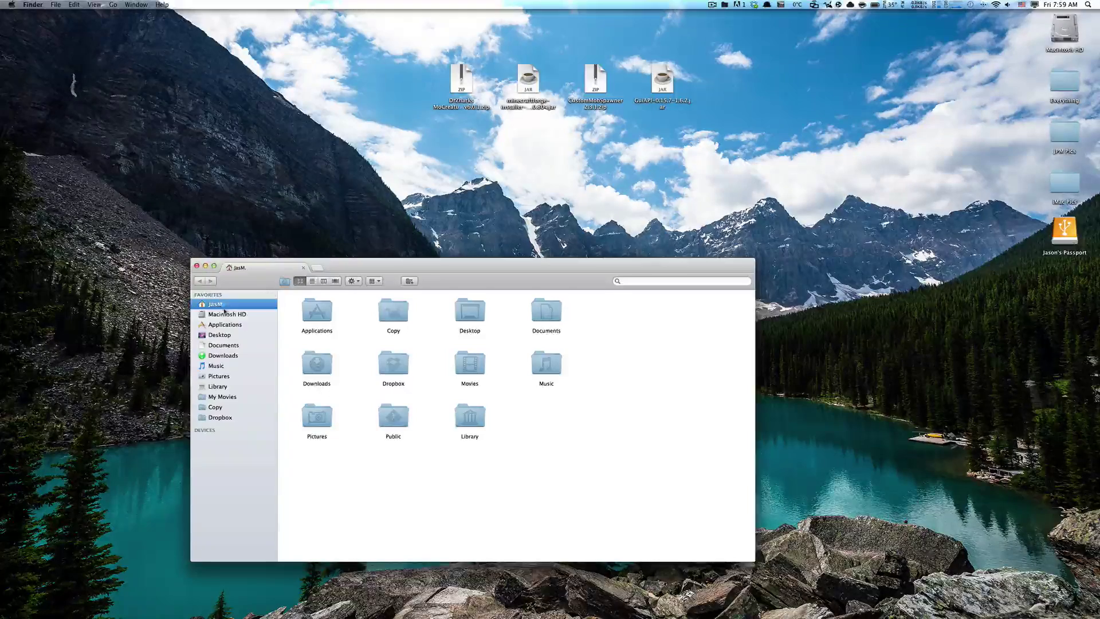
click(32, 4)
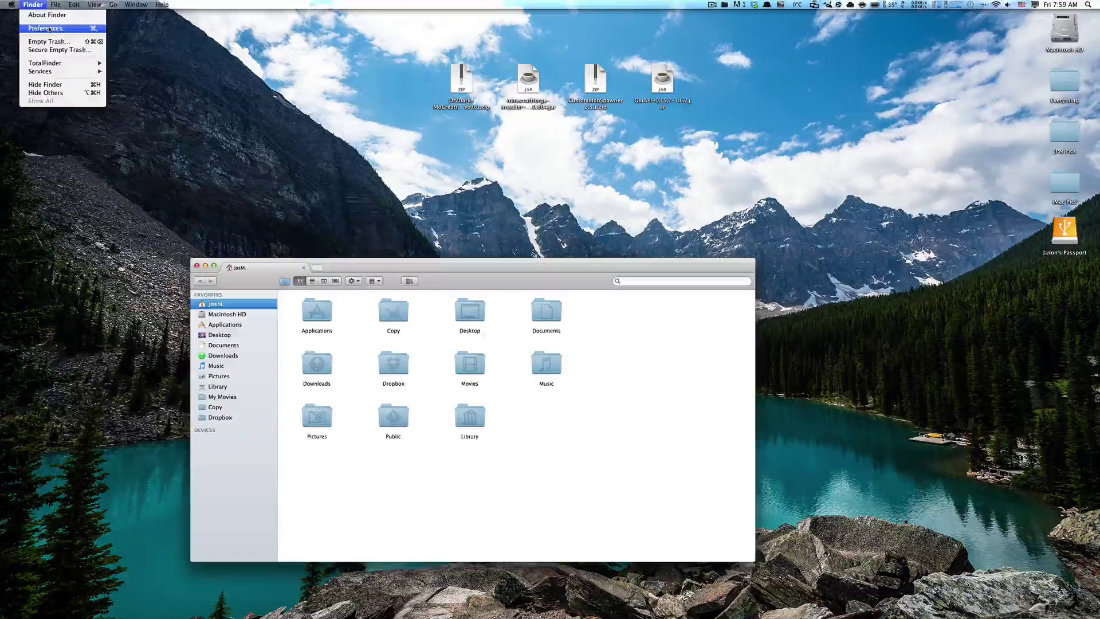
click(50, 29)
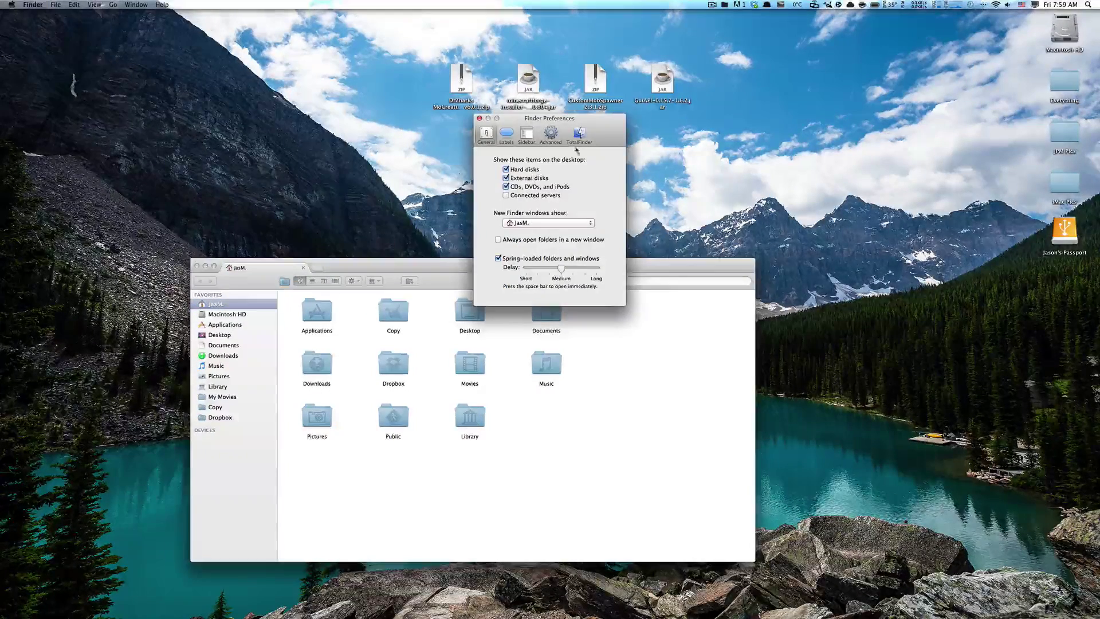
click(526, 136)
drag(528, 119, 456, 270)
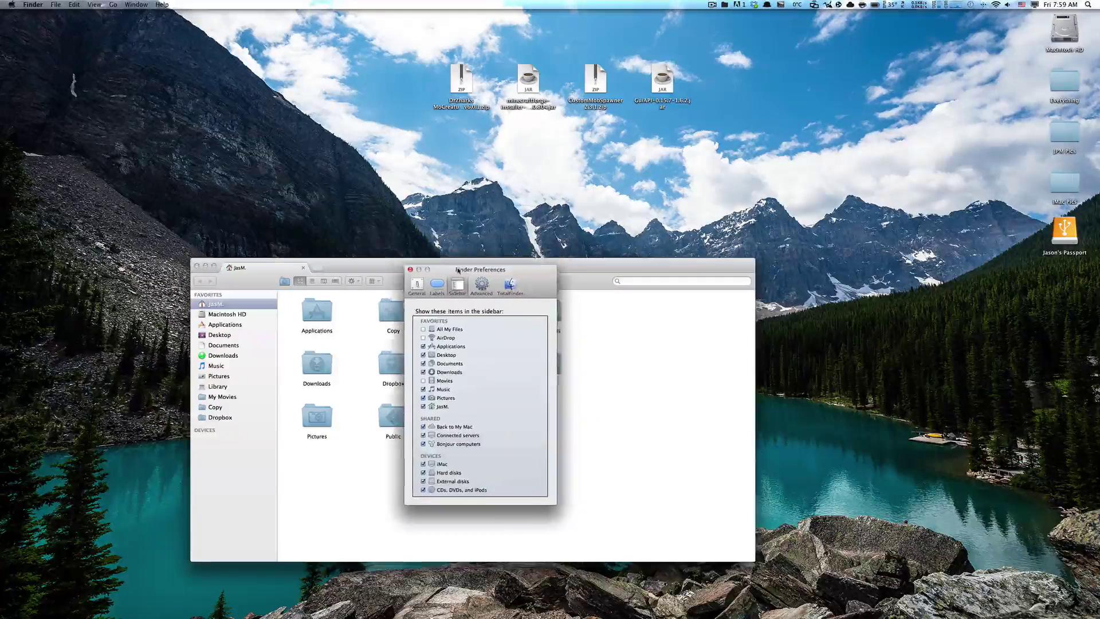
click(421, 405)
click(422, 405)
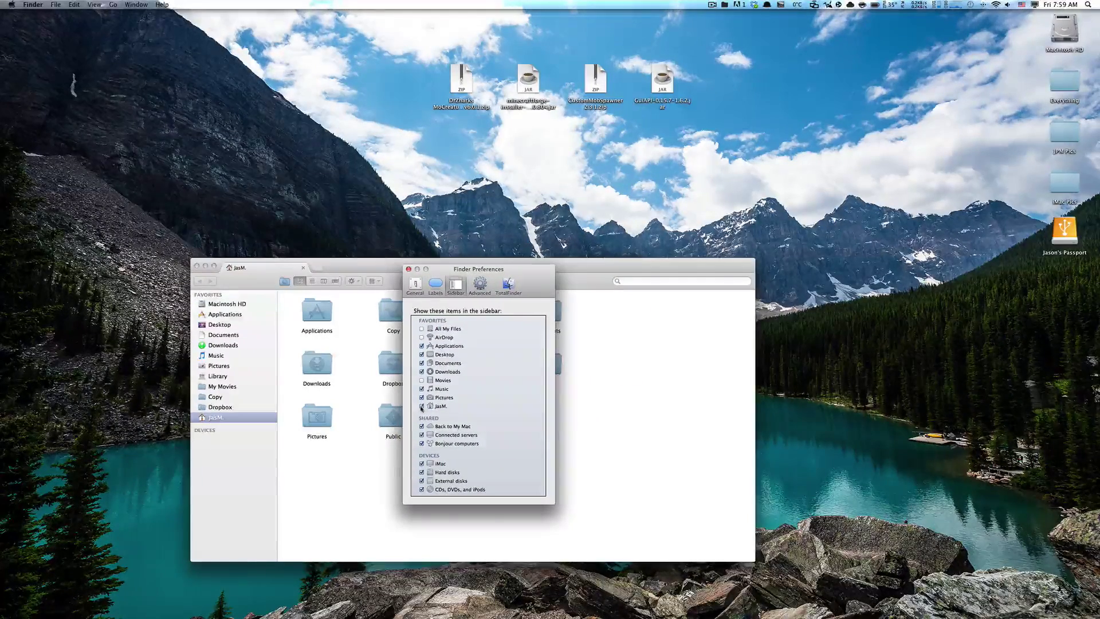
double_click(422, 405)
double_click(422, 406)
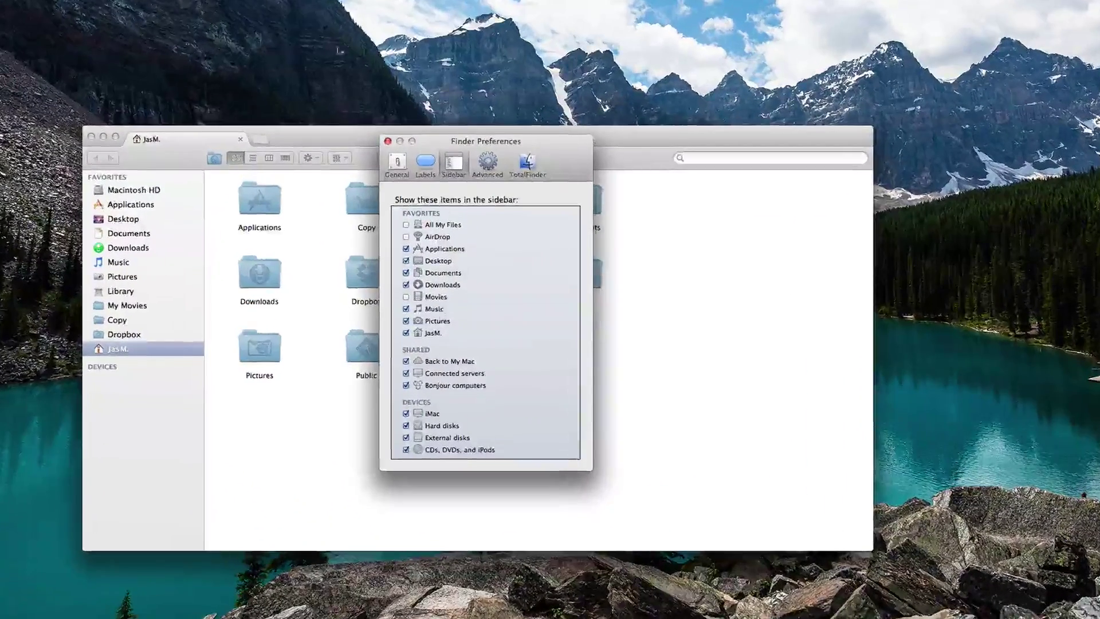
mouse_move(164, 353)
mouse_down()
mouse_move(167, 172)
mouse_move(178, 173)
mouse_up()
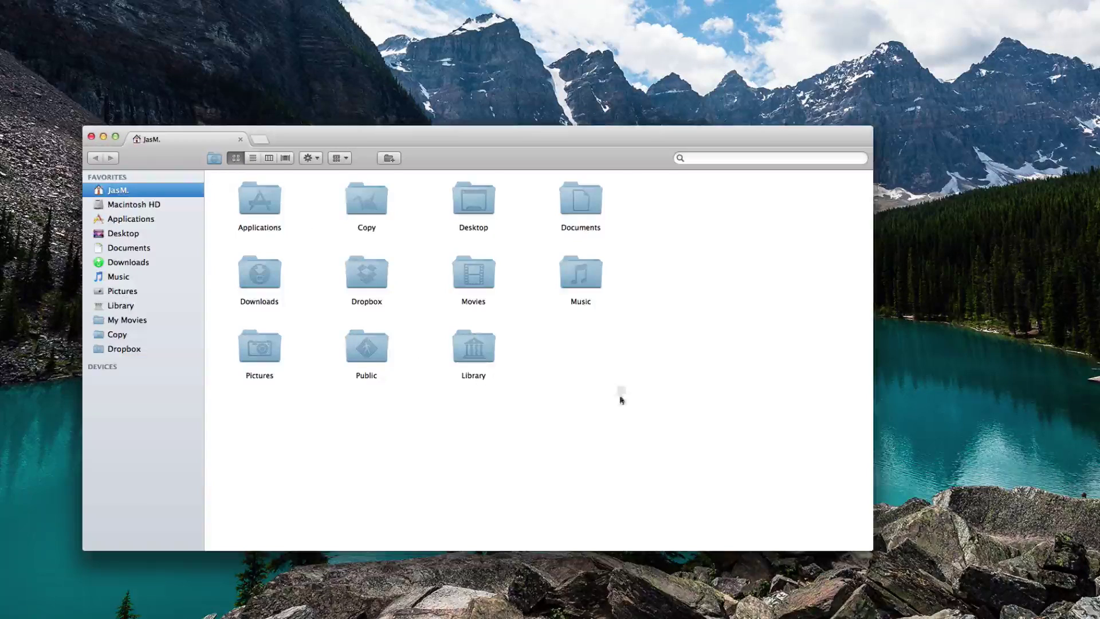
mouse_move(618, 385)
mouse_down()
mouse_move(488, 437)
mouse_move(340, 168)
mouse_move(572, 412)
mouse_move(567, 382)
mouse_move(526, 351)
mouse_move(410, 318)
mouse_move(424, 319)
mouse_up()
mouse_move(489, 376)
mouse_down()
mouse_move(594, 418)
mouse_move(459, 319)
mouse_move(419, 316)
mouse_move(662, 441)
mouse_move(962, 513)
mouse_move(743, 416)
mouse_move(636, 407)
mouse_move(619, 431)
mouse_move(552, 346)
mouse_move(205, 428)
mouse_move(763, 332)
mouse_move(555, 437)
mouse_move(640, 463)
mouse_up()
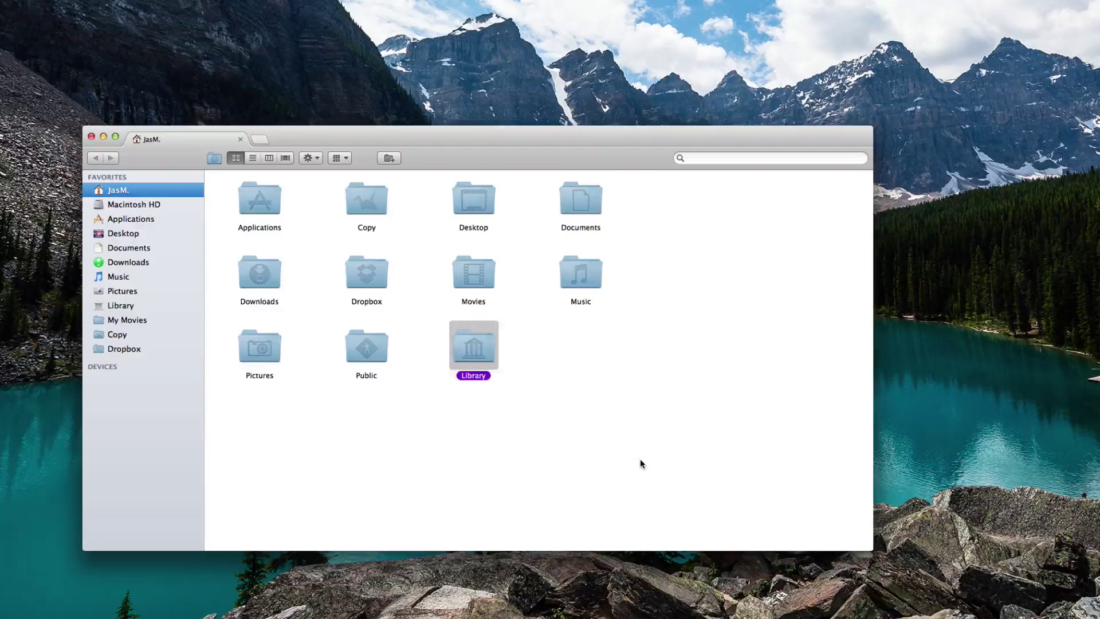
click(612, 431)
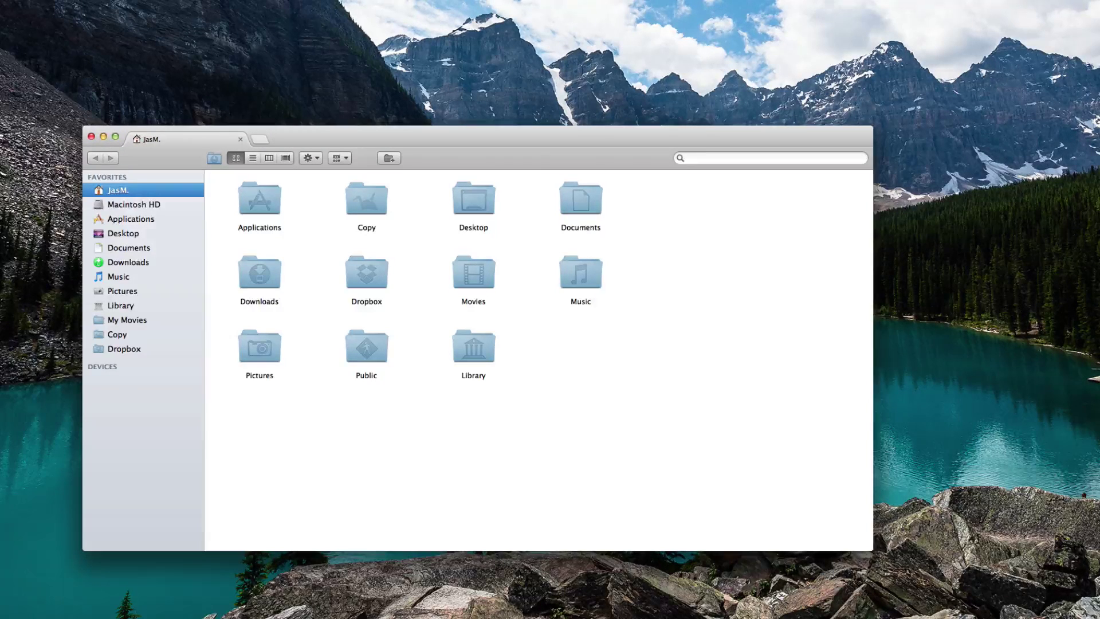
click(748, 19)
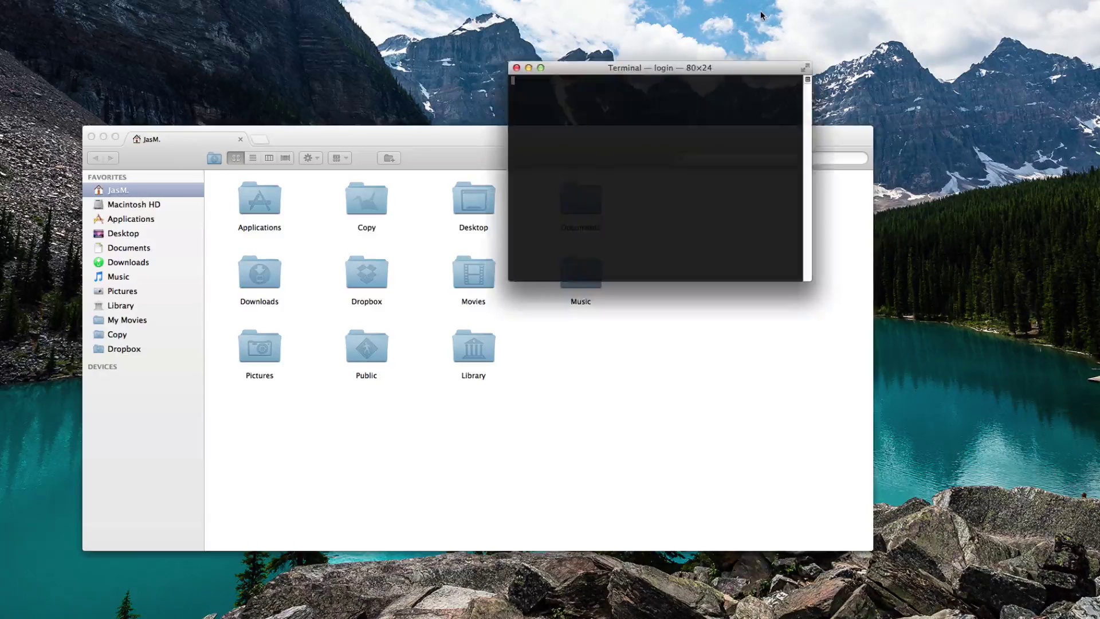
drag(628, 69, 519, 226)
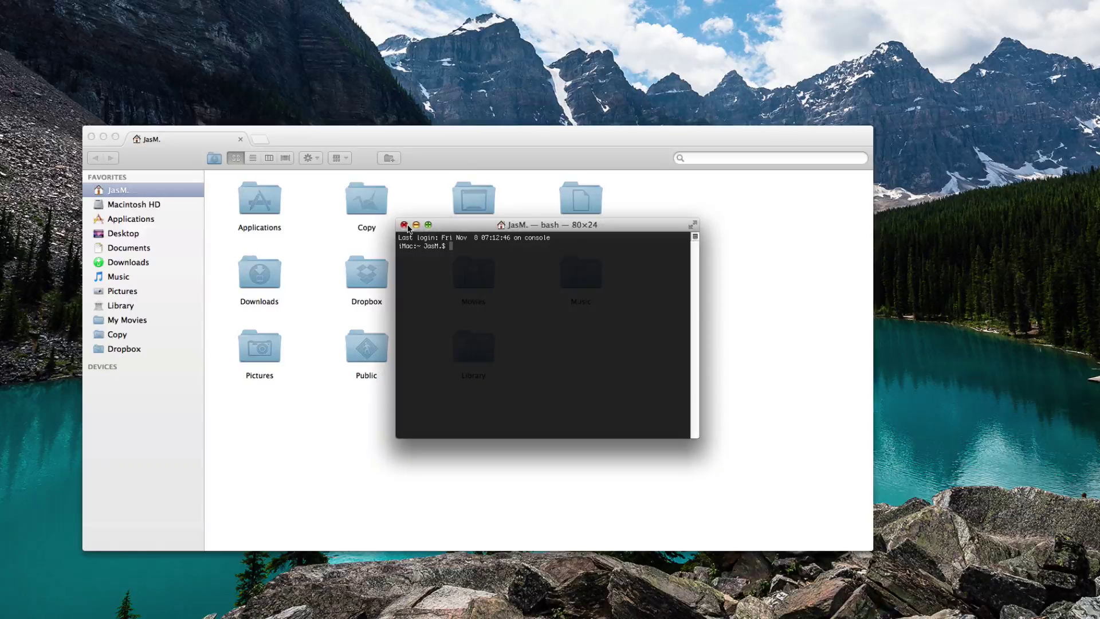
click(404, 225)
- Browse Library > Application Support > minecraft > versions to find versions 1.6.2 and 1.7.2
click(457, 237)
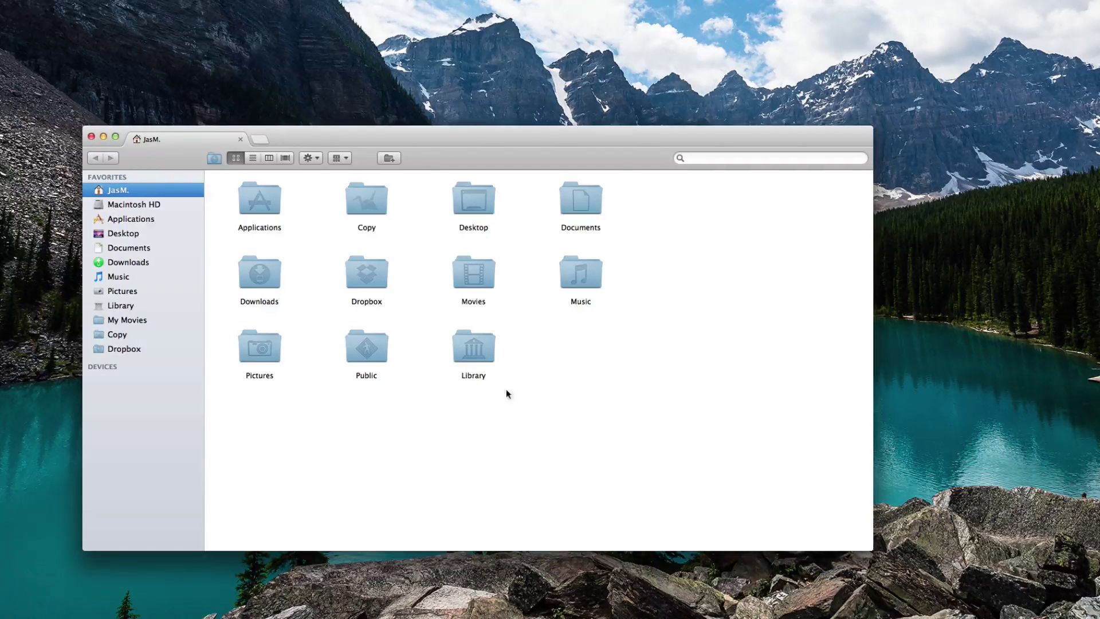
double_click(473, 347)
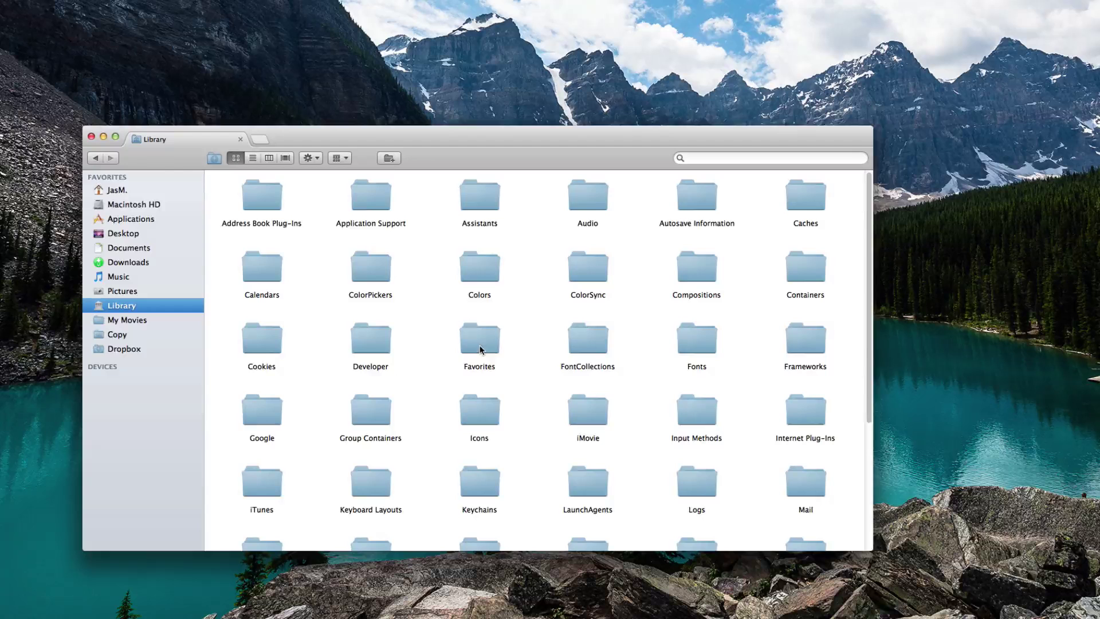
double_click(362, 194)
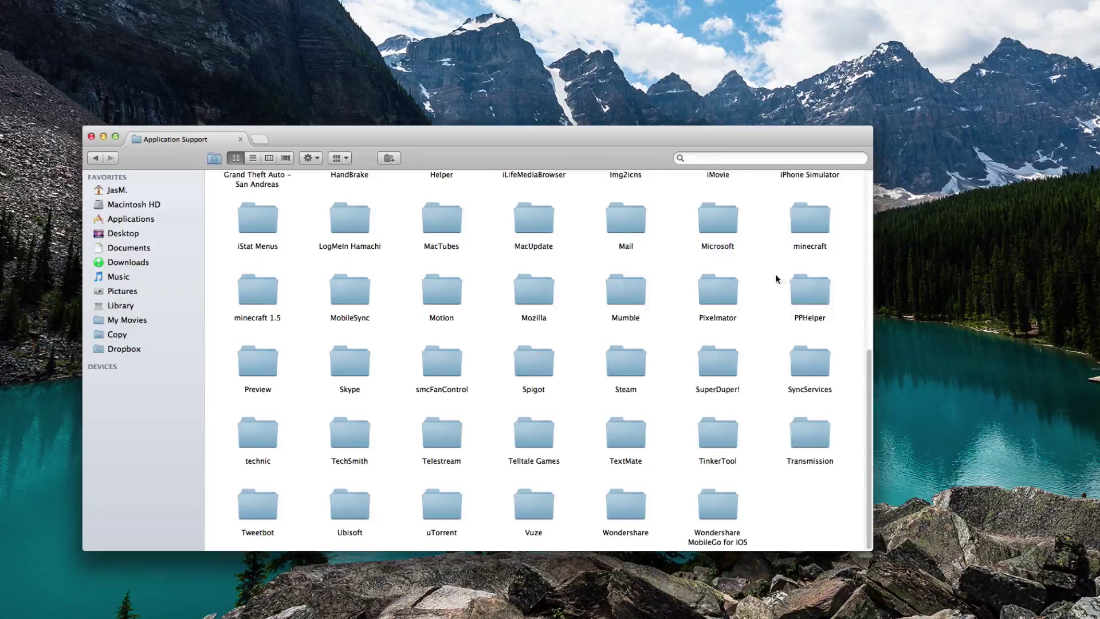
double_click(819, 226)
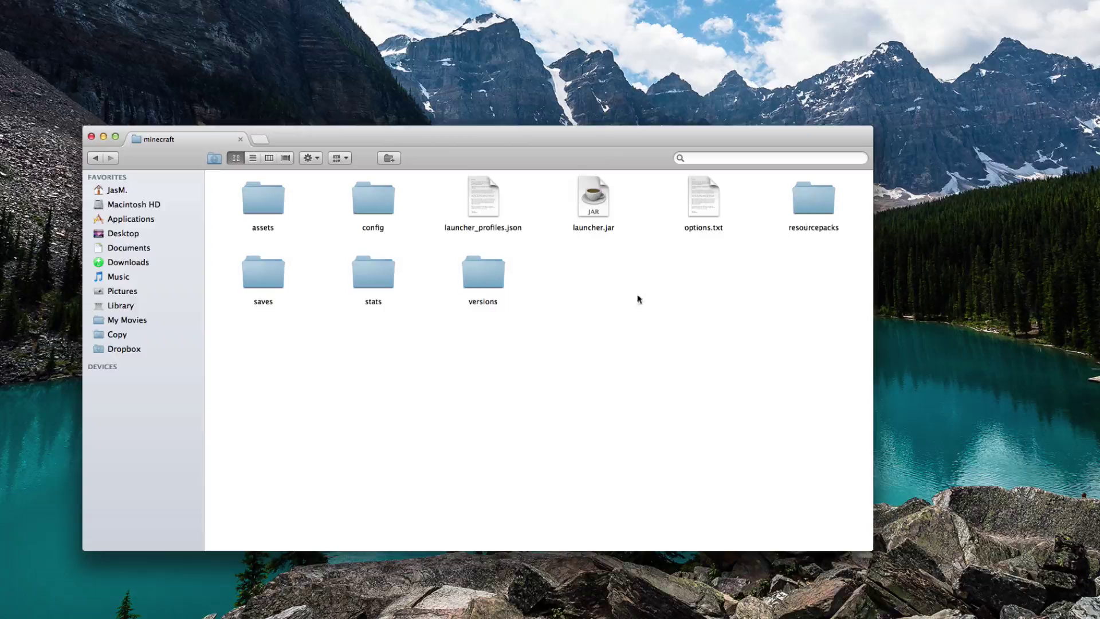
double_click(504, 271)
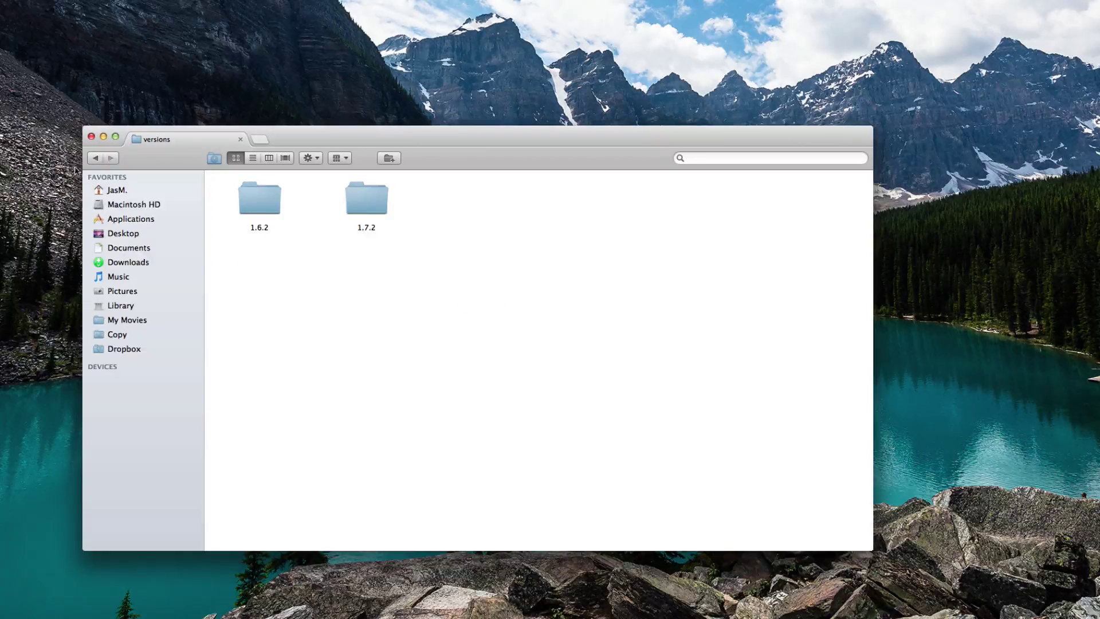
- Go back to Application Support, reopen minecraft from its context menu, then return again
click(96, 159)
click(96, 158)
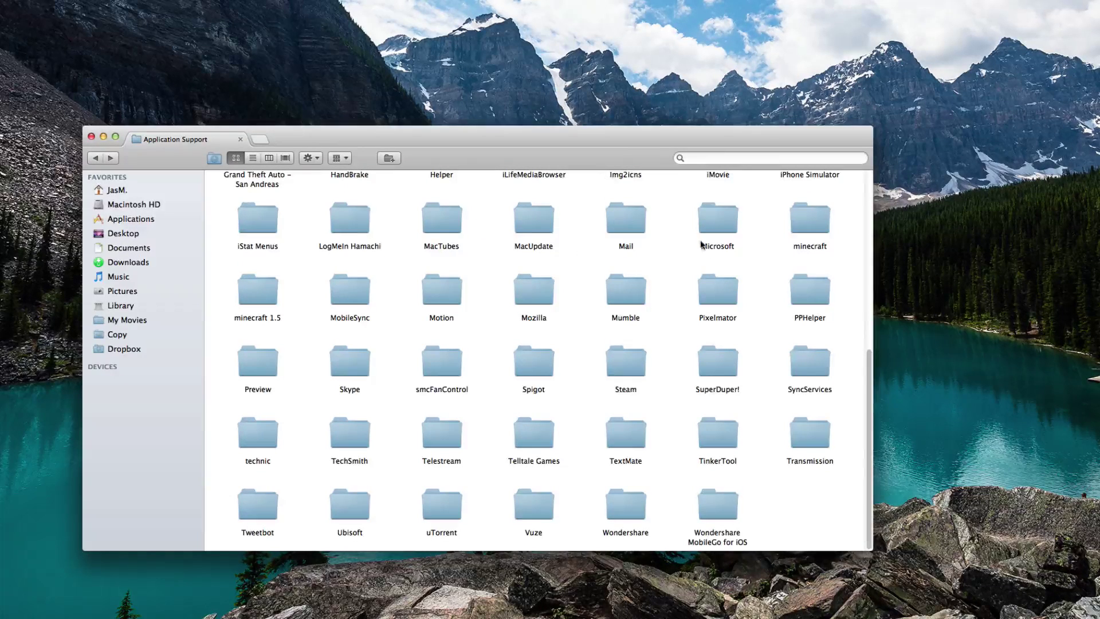
right_click(809, 213)
click(825, 213)
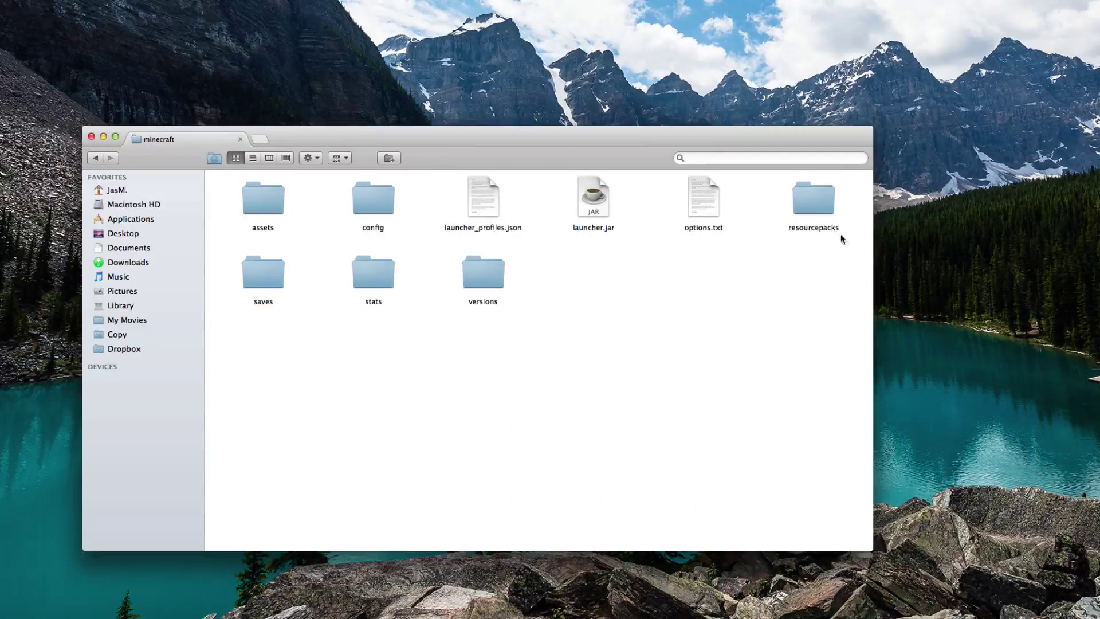
click(95, 158)
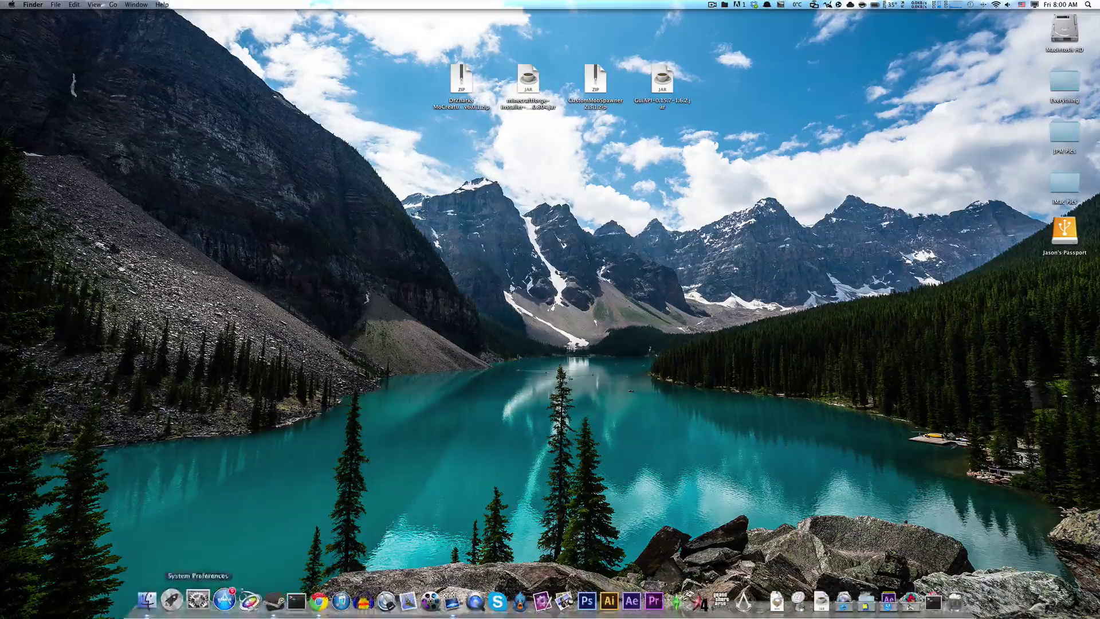
- In Chrome, highlight the Mo'Creatures v6.0.1 line and its GUI Api, CustomMobSpawner and Forge 9.10.0.804 requirements
click(310, 602)
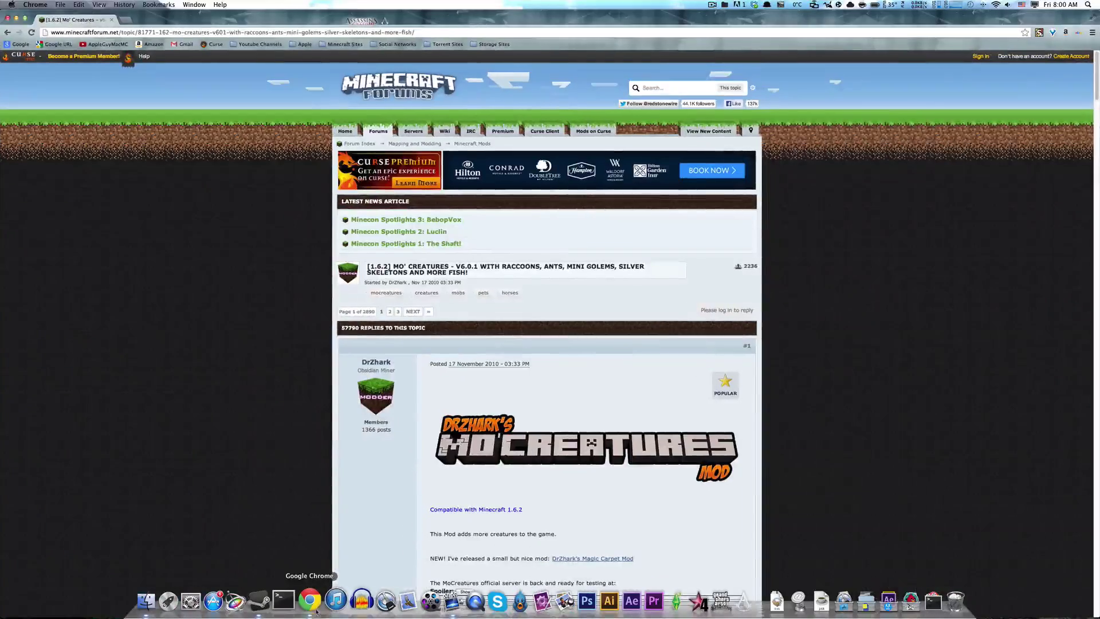
scroll(436, 431, down, 10)
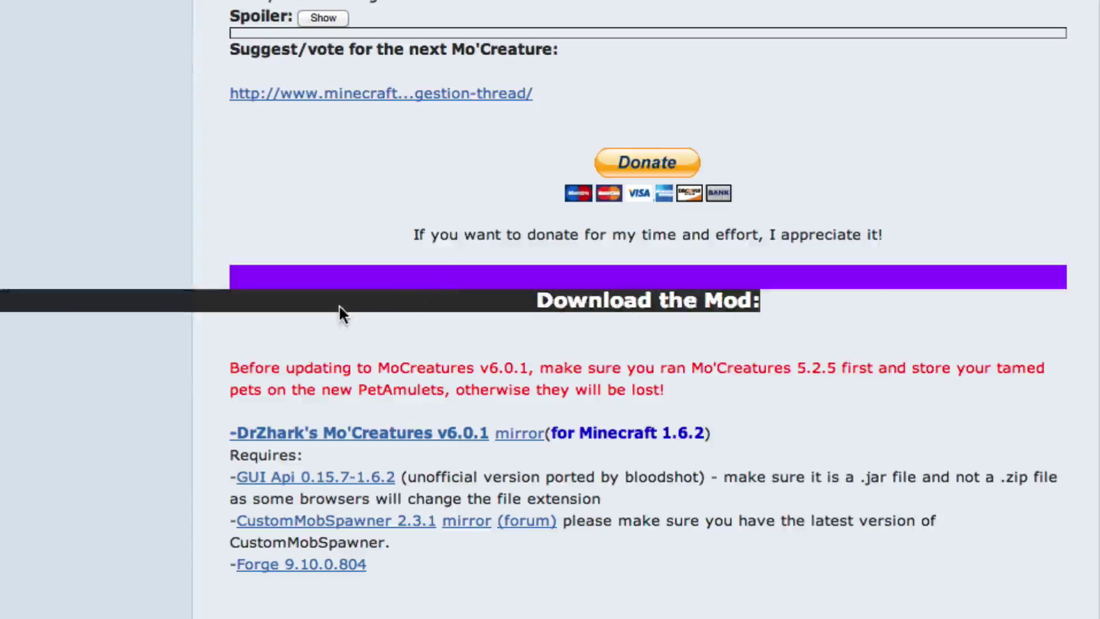
drag(161, 427, 493, 432)
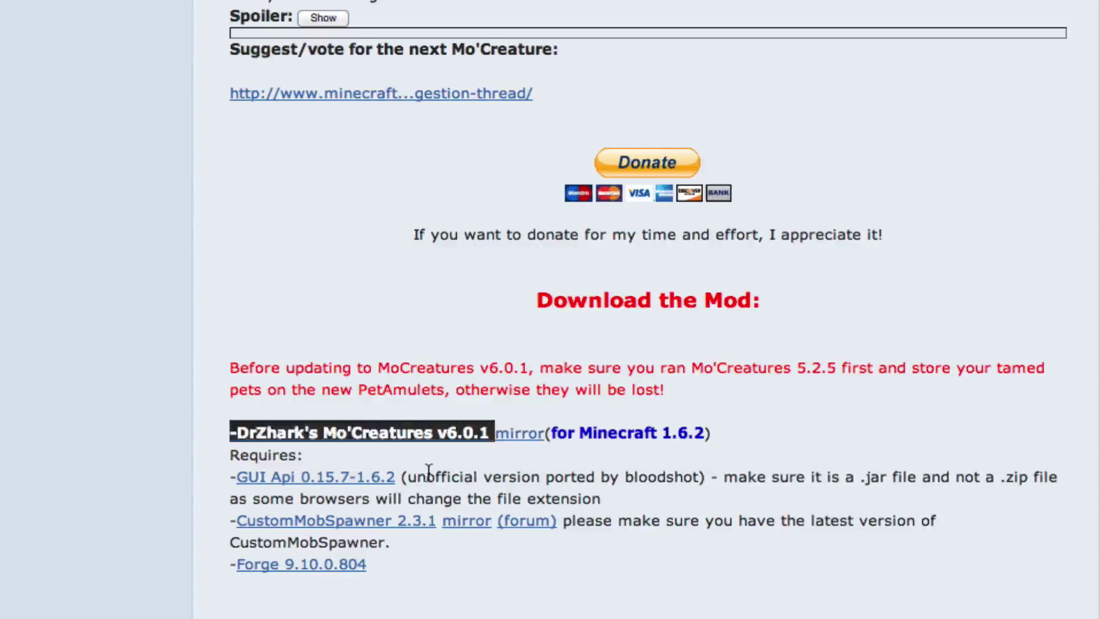
drag(407, 497, 227, 480)
click(251, 536)
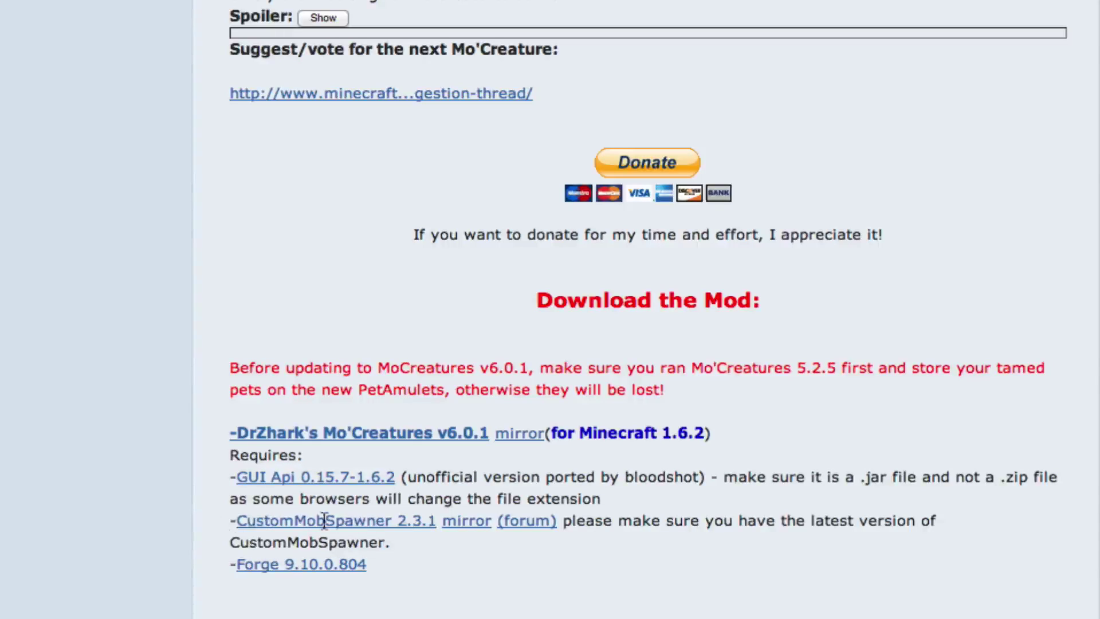
drag(231, 520, 530, 545)
click(367, 584)
mouse_move(367, 579)
mouse_down()
mouse_move(274, 400)
mouse_move(205, 608)
mouse_move(648, 515)
mouse_move(31, 613)
mouse_move(238, 560)
mouse_move(196, 560)
mouse_up()
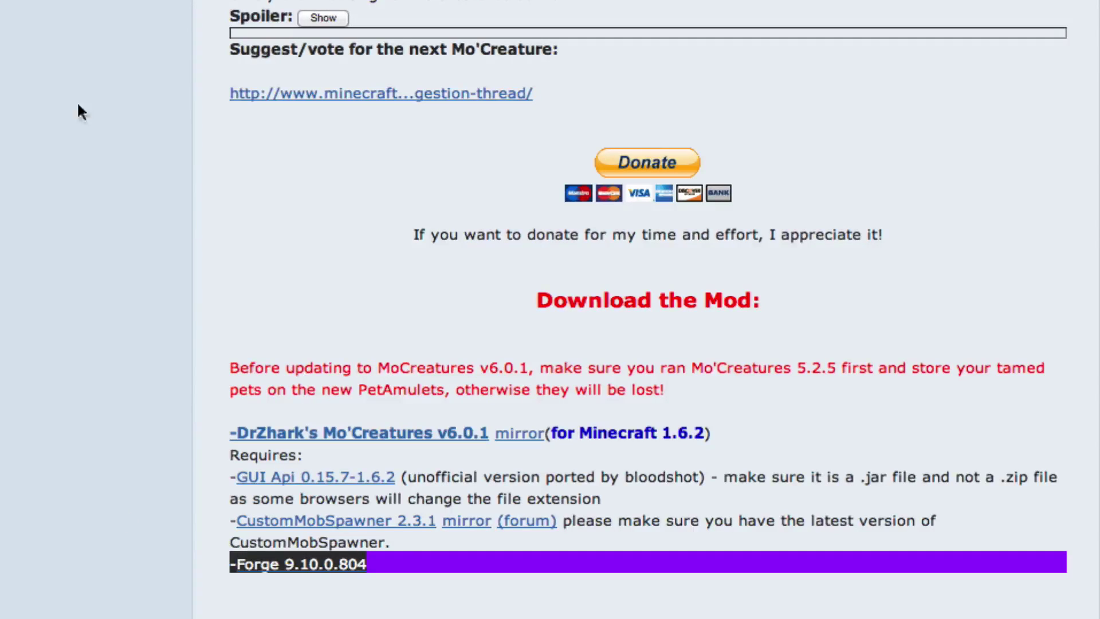
click(417, 566)
mouse_move(420, 560)
mouse_down()
mouse_move(226, 562)
mouse_move(380, 596)
mouse_move(395, 615)
mouse_move(400, 603)
mouse_up()
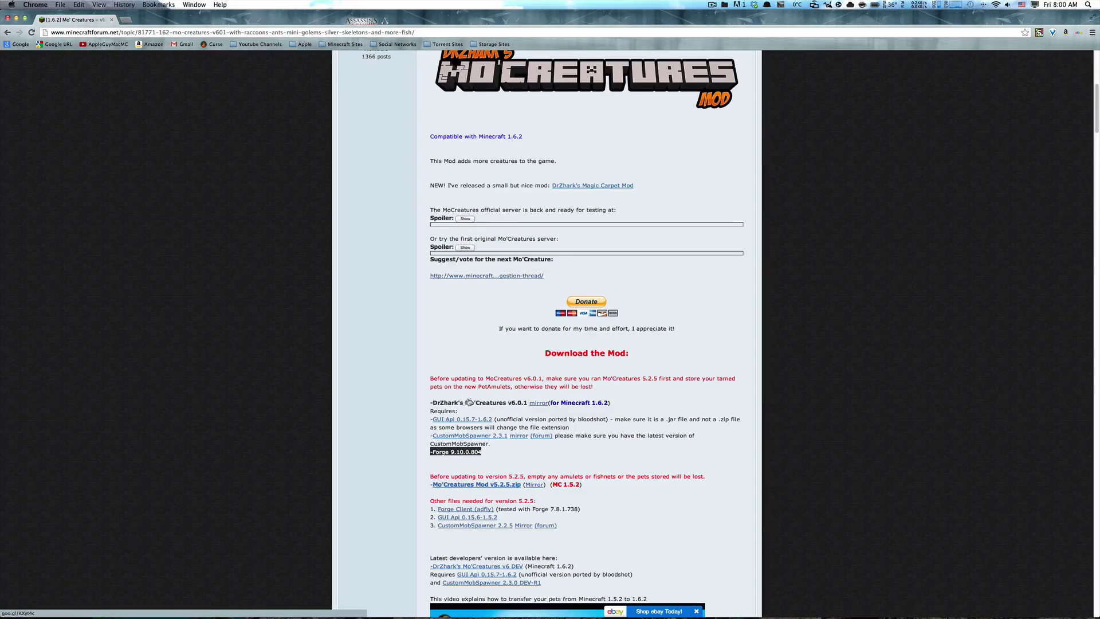
click(373, 290)
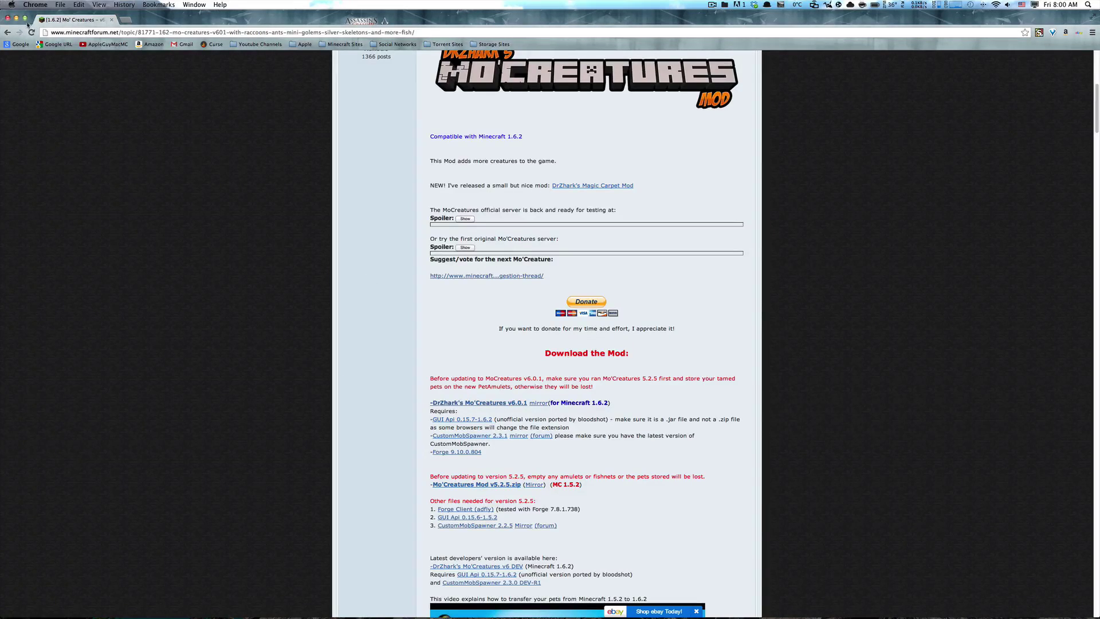
- Minimize Chrome and launch the minecraftforge-installer jar from the desktop
click(16, 19)
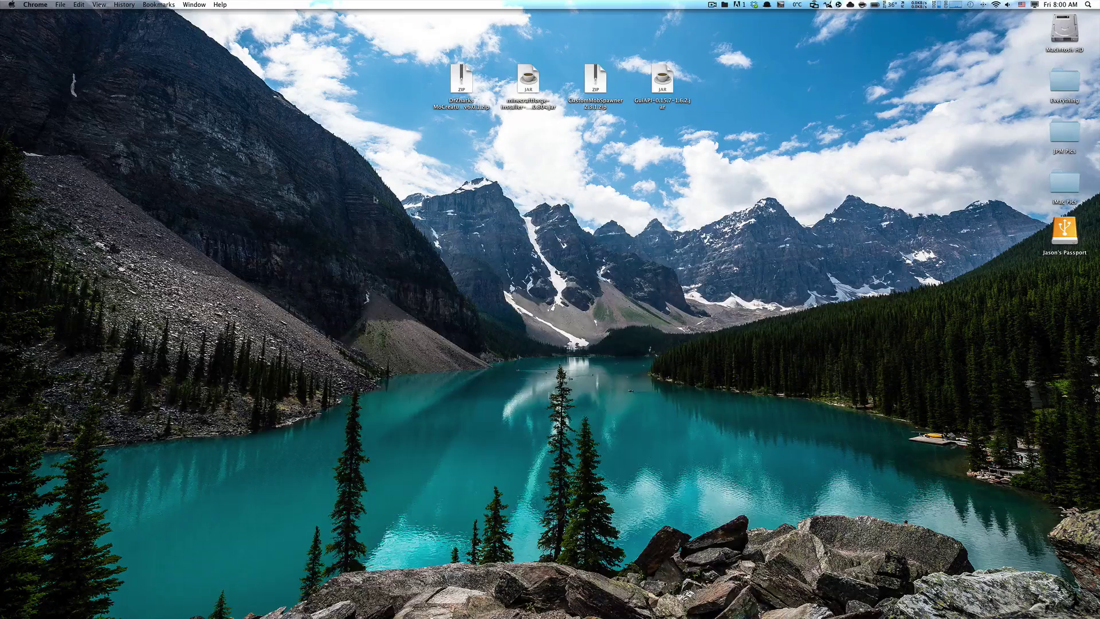
mouse_move(352, 115)
mouse_down()
mouse_move(796, 112)
mouse_move(762, 103)
mouse_up()
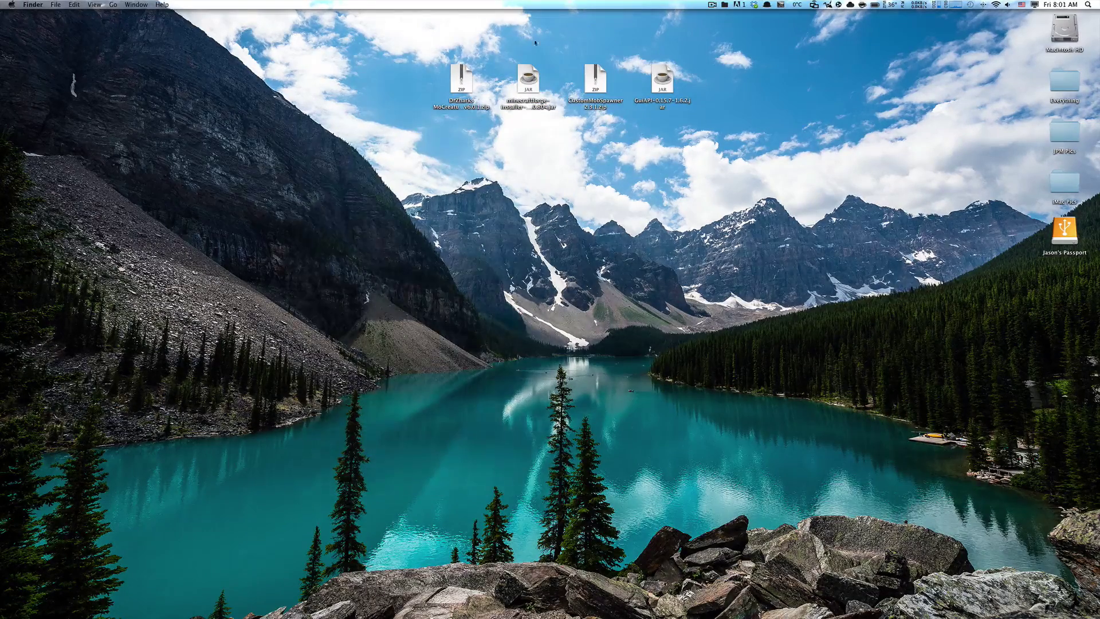
click(523, 69)
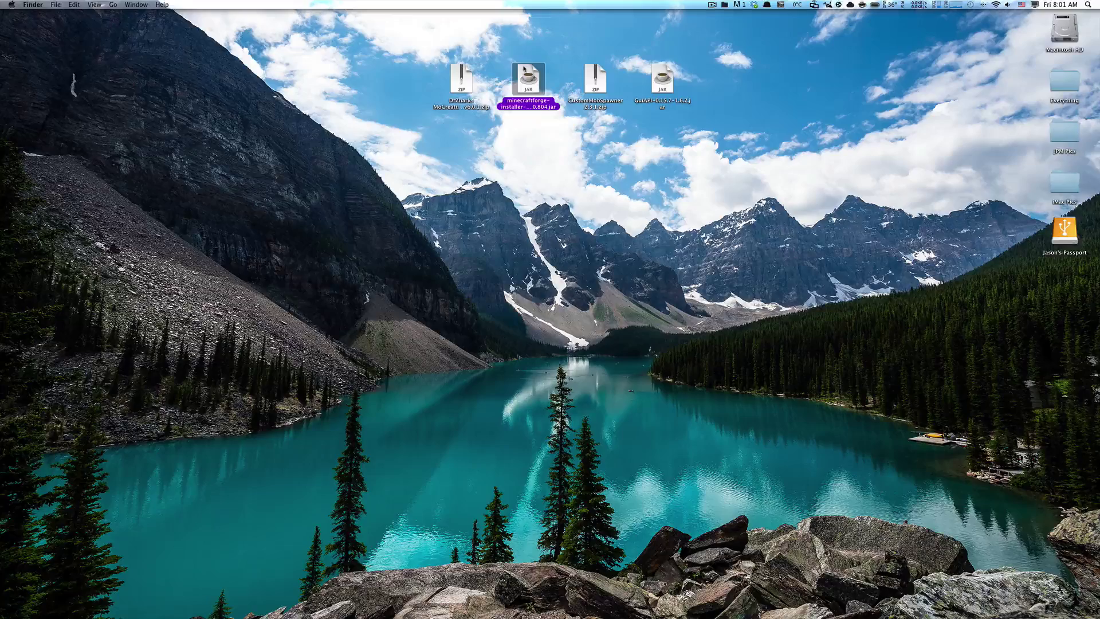
double_click(524, 85)
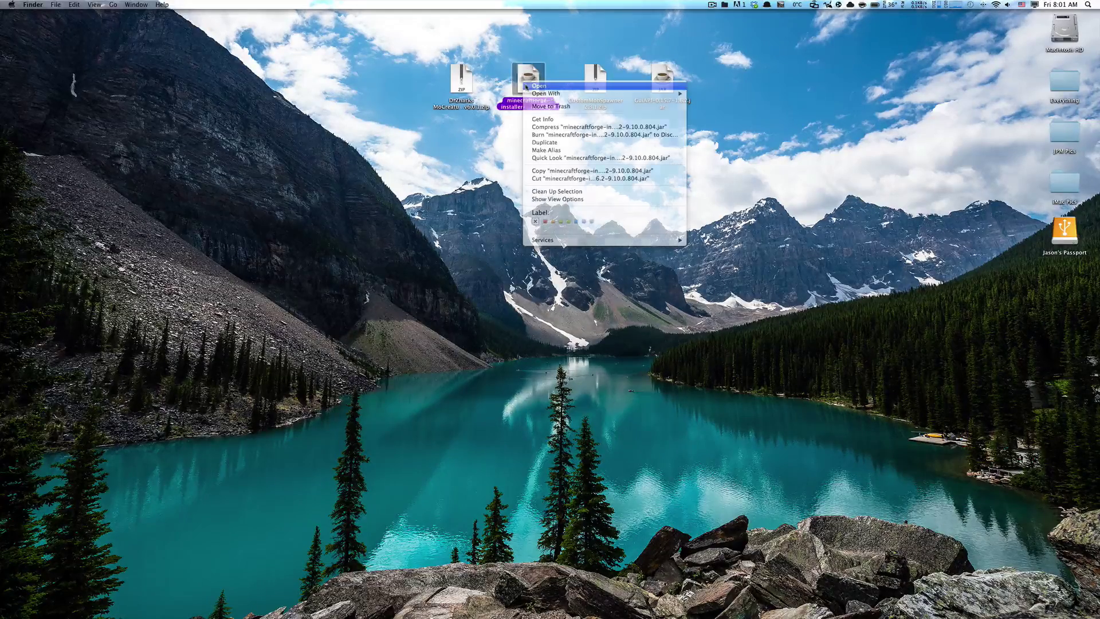
mouse_move(712, 612)
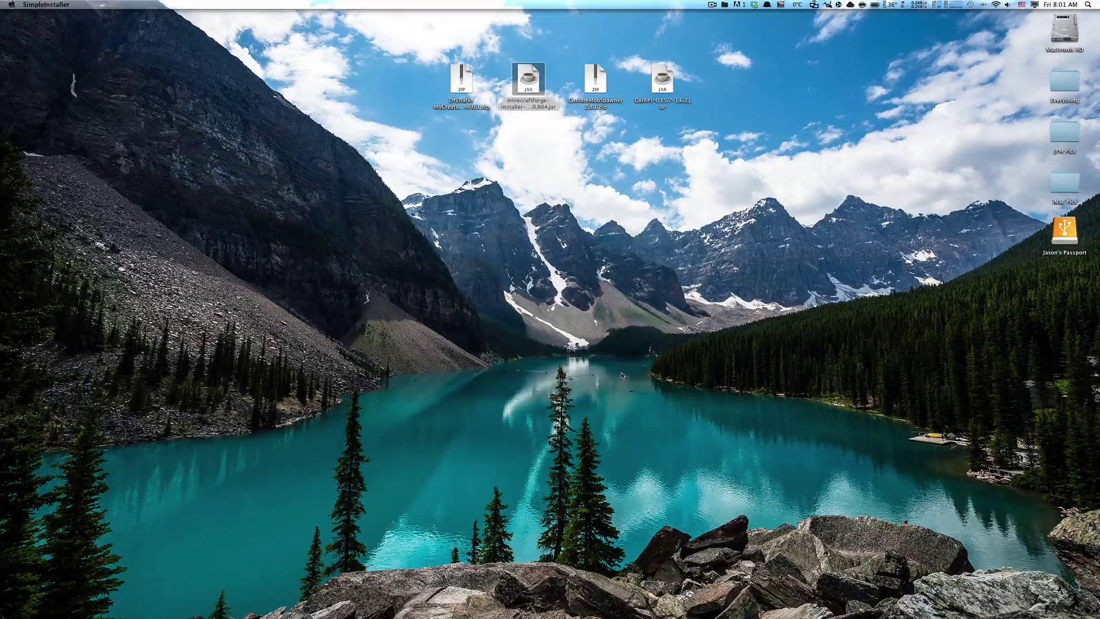
- Install the Forge 9.10.0.804 client profile, quit SimpleInstaller, and drag the Forge jar to the Trash
click(622, 372)
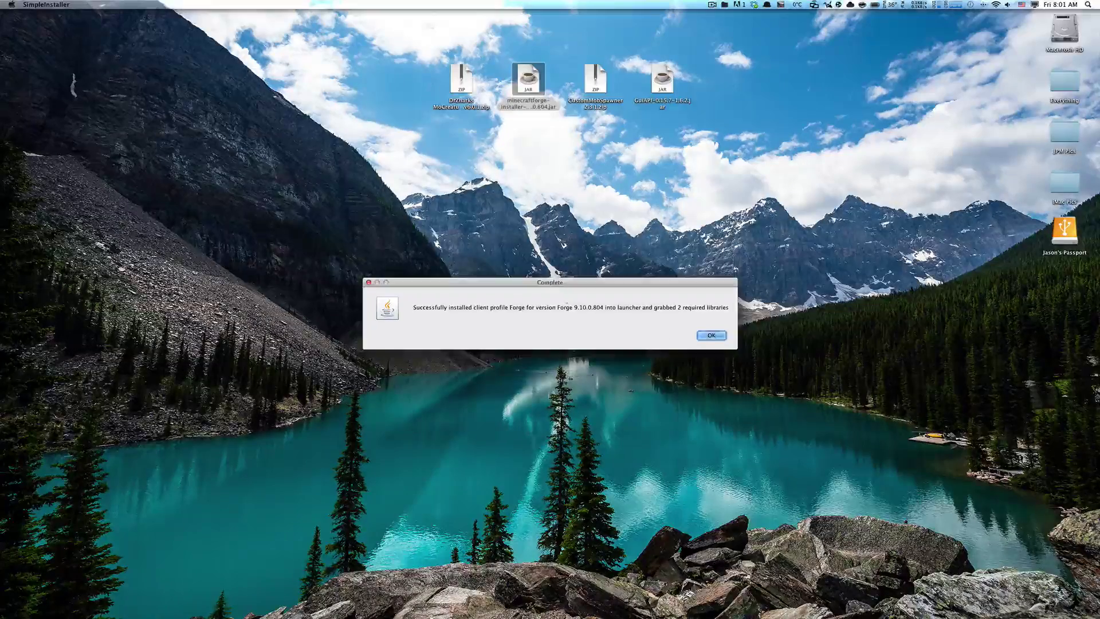
click(711, 336)
click(46, 5)
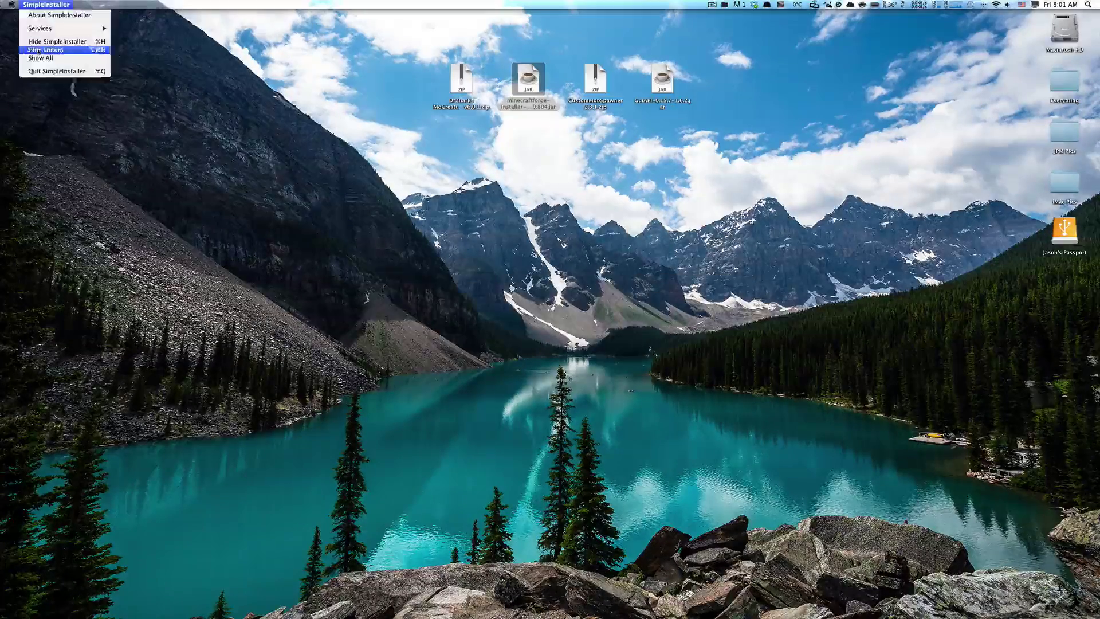
click(58, 77)
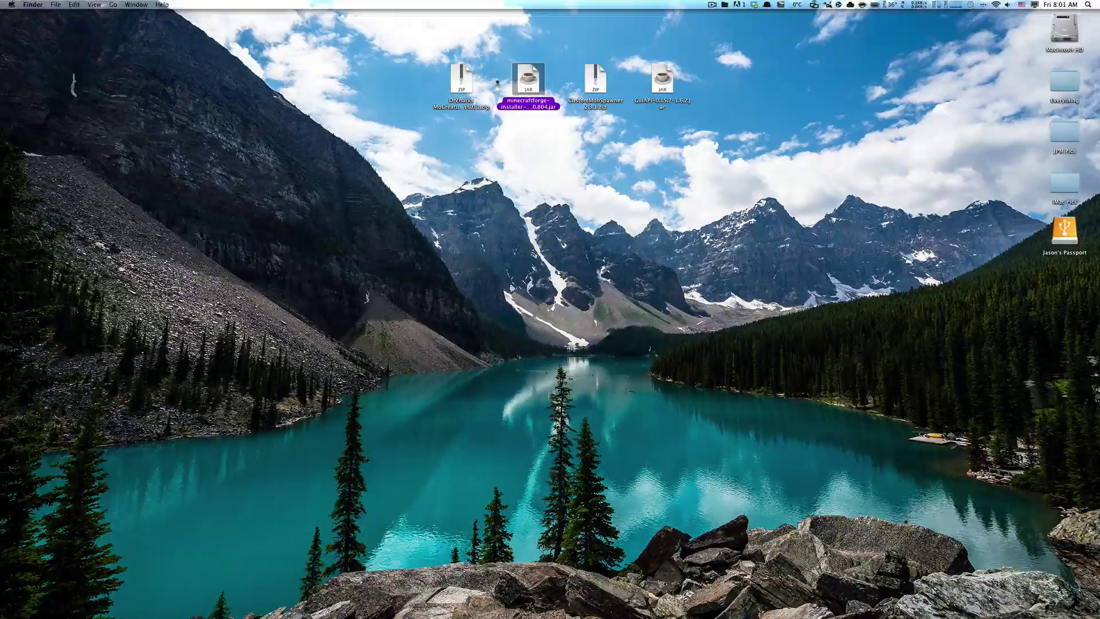
mouse_move(538, 74)
mouse_down()
mouse_move(841, 412)
mouse_move(1060, 607)
mouse_move(948, 598)
mouse_up()
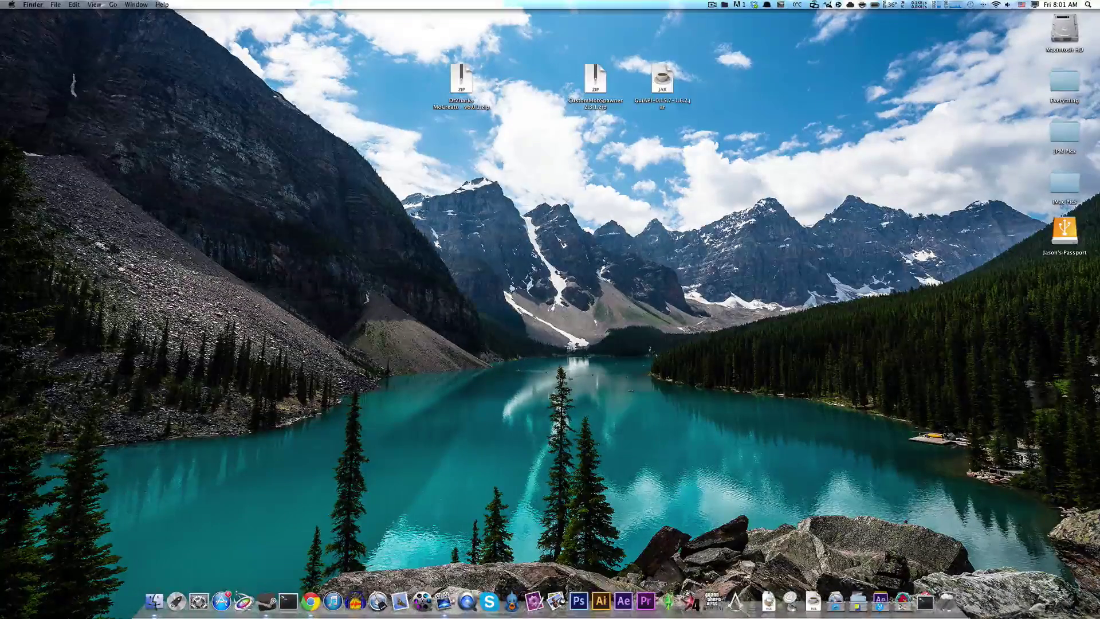
- Tidy the remaining desktop icons onto the grid with Clean Up
drag(461, 80, 522, 84)
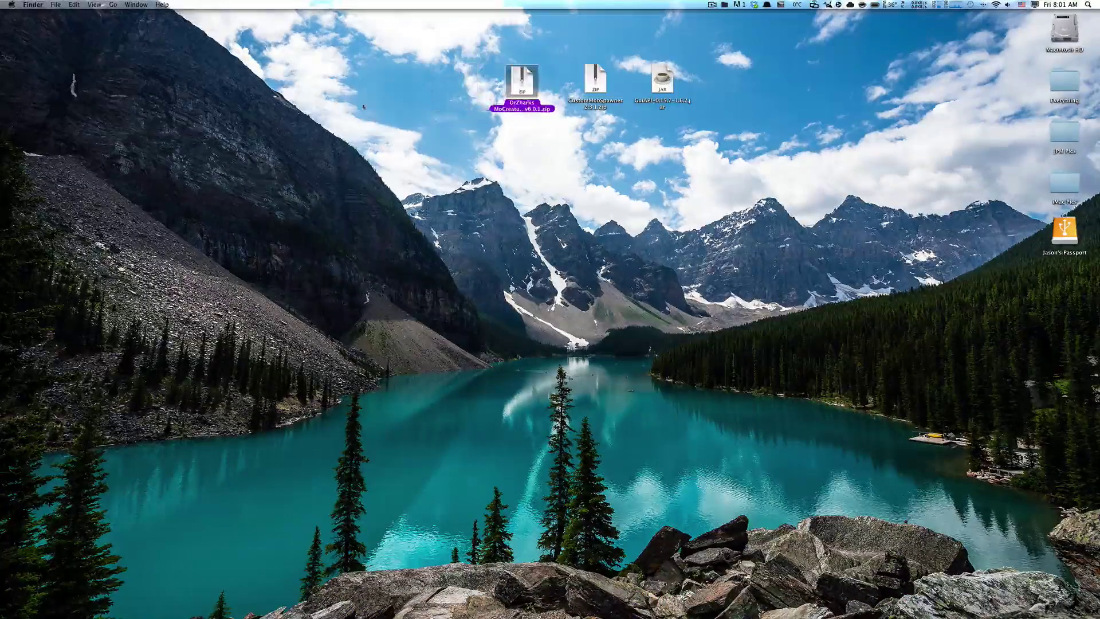
right_click(361, 98)
click(390, 141)
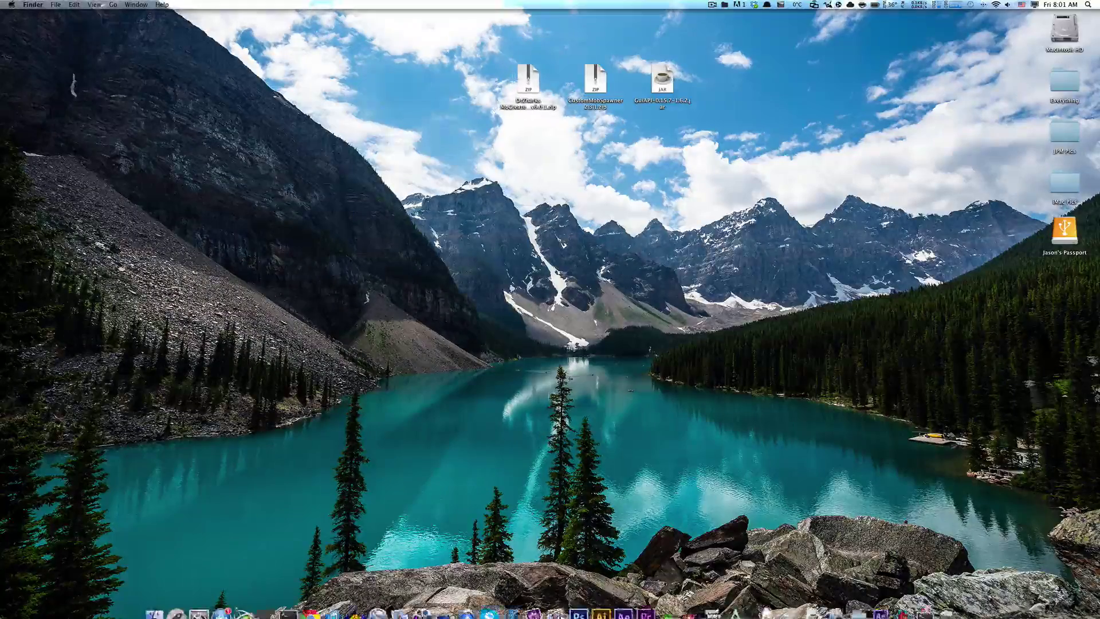
- Navigate from the home folder through Library and Application Support into the minecraft folder
click(177, 598)
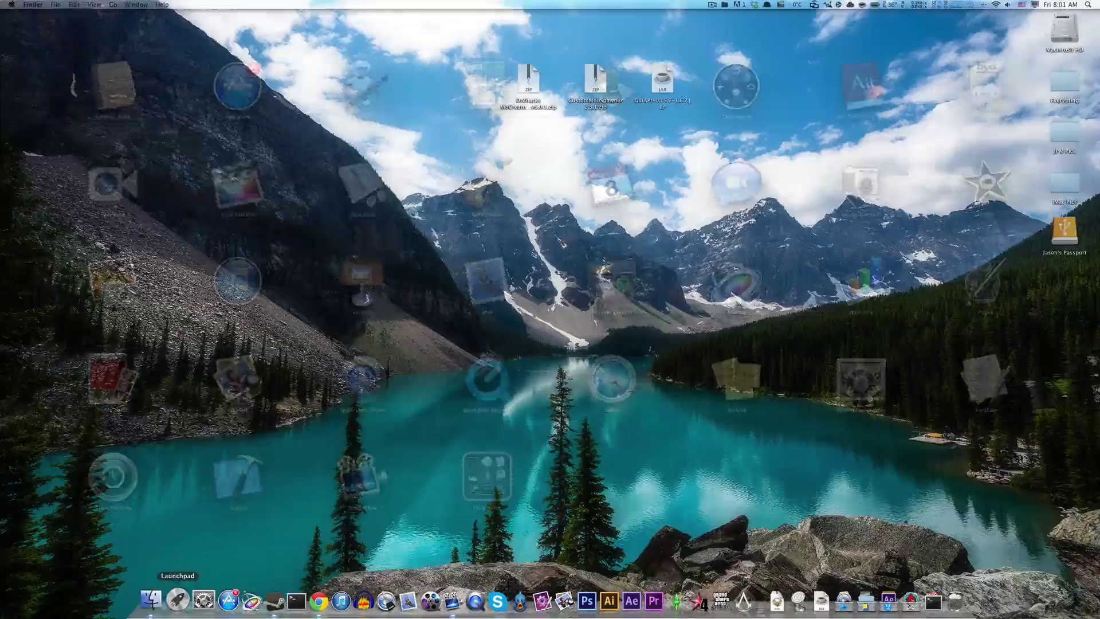
click(150, 599)
click(510, 394)
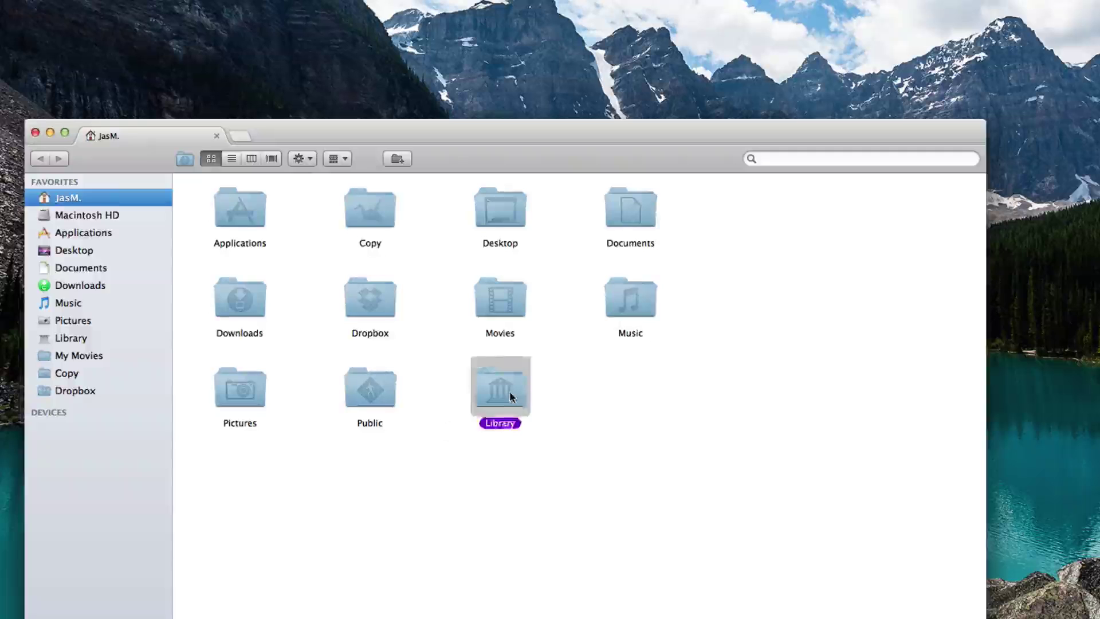
double_click(510, 395)
double_click(382, 197)
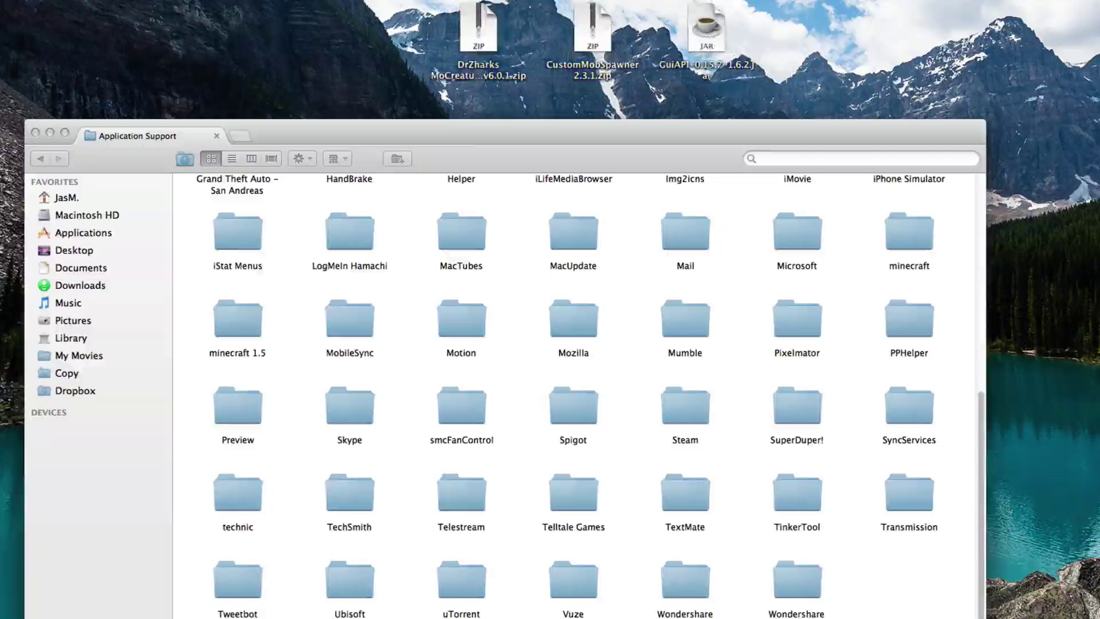
click(528, 371)
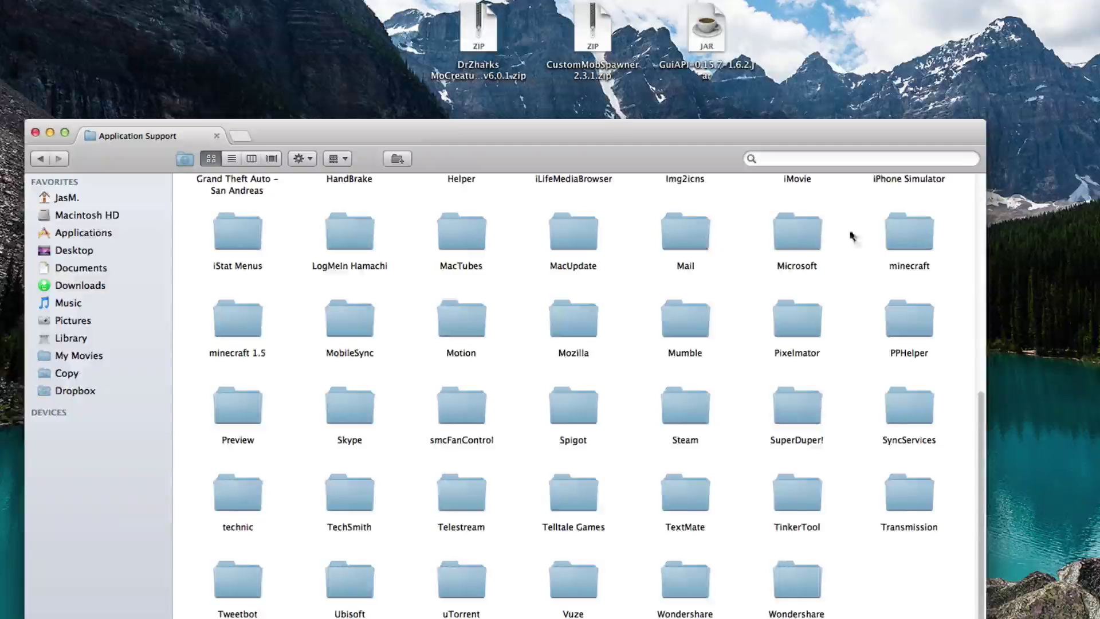
click(909, 232)
double_click(908, 232)
- Create a new folder named 'mods' inside the minecraft folder
right_click(730, 308)
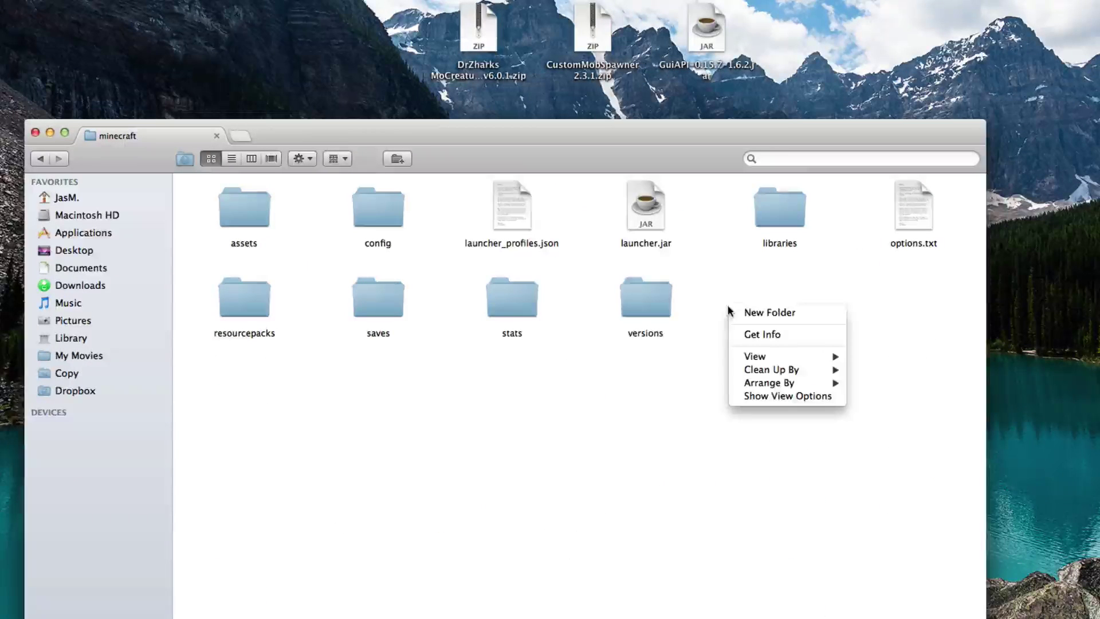
click(746, 313)
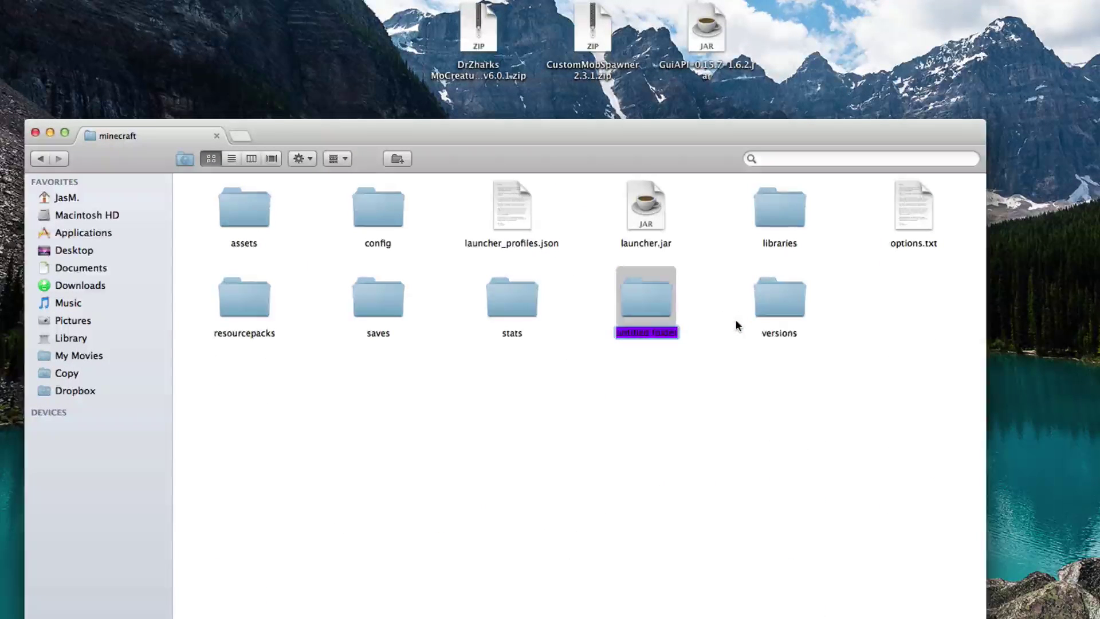
text(mods)
key(Return)
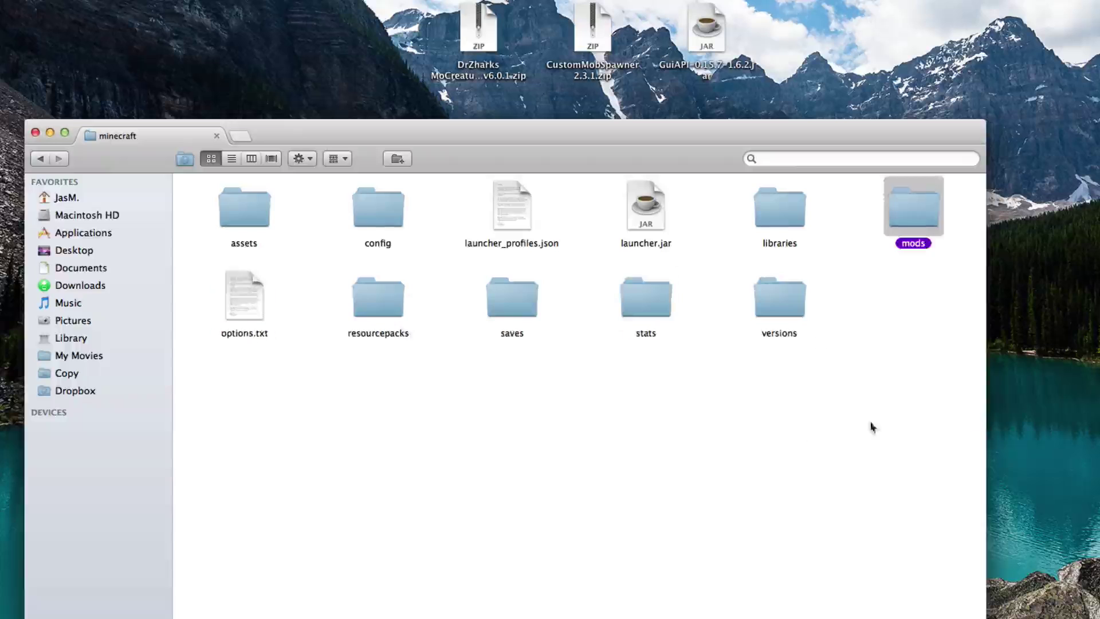
- Open the empty mods folder and select the Mo'Creatures and CustomMobSpawner zips on the desktop
drag(886, 357, 963, 212)
double_click(940, 222)
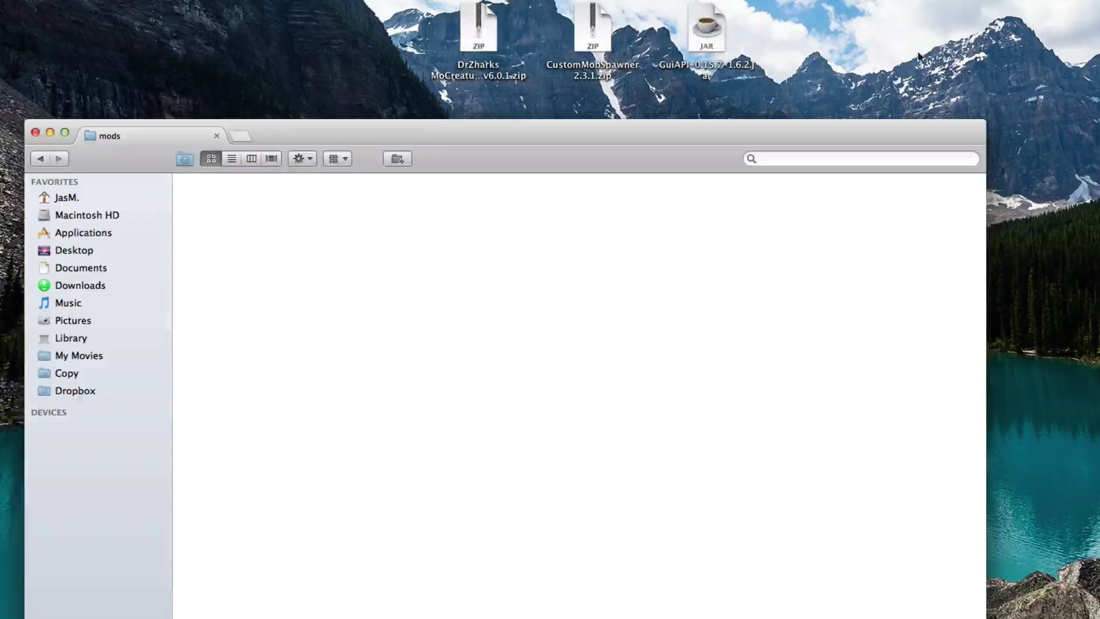
mouse_move(435, 29)
mouse_down()
mouse_move(768, 35)
mouse_move(441, 34)
mouse_move(745, 37)
mouse_move(481, 246)
mouse_move(472, 227)
mouse_up()
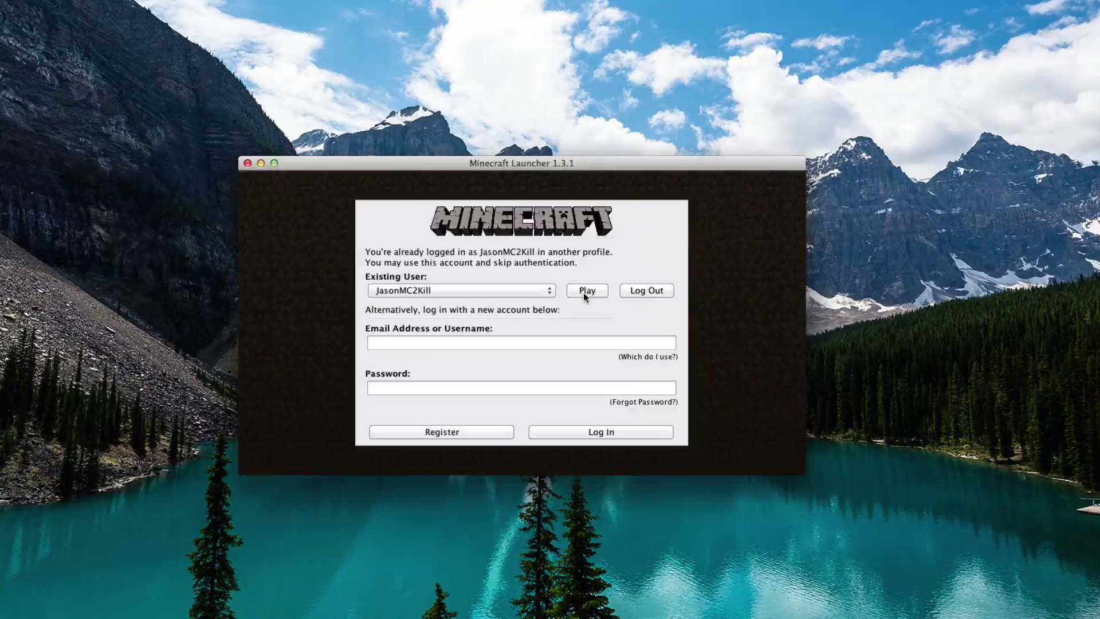
- Continue with the existing account and choose the Forge profile
click(583, 292)
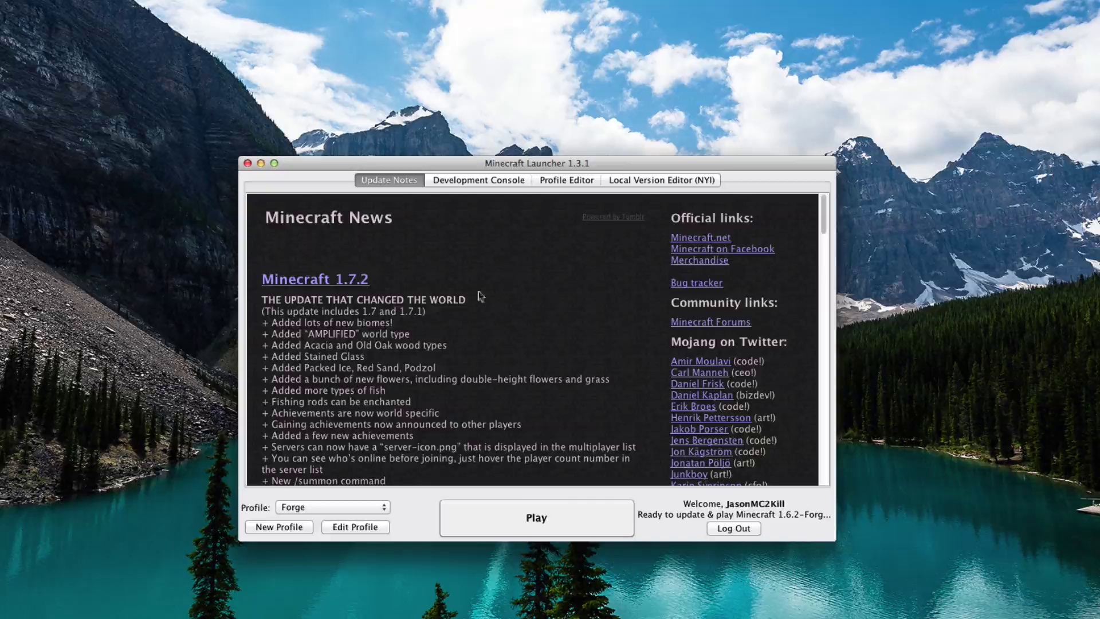
click(284, 508)
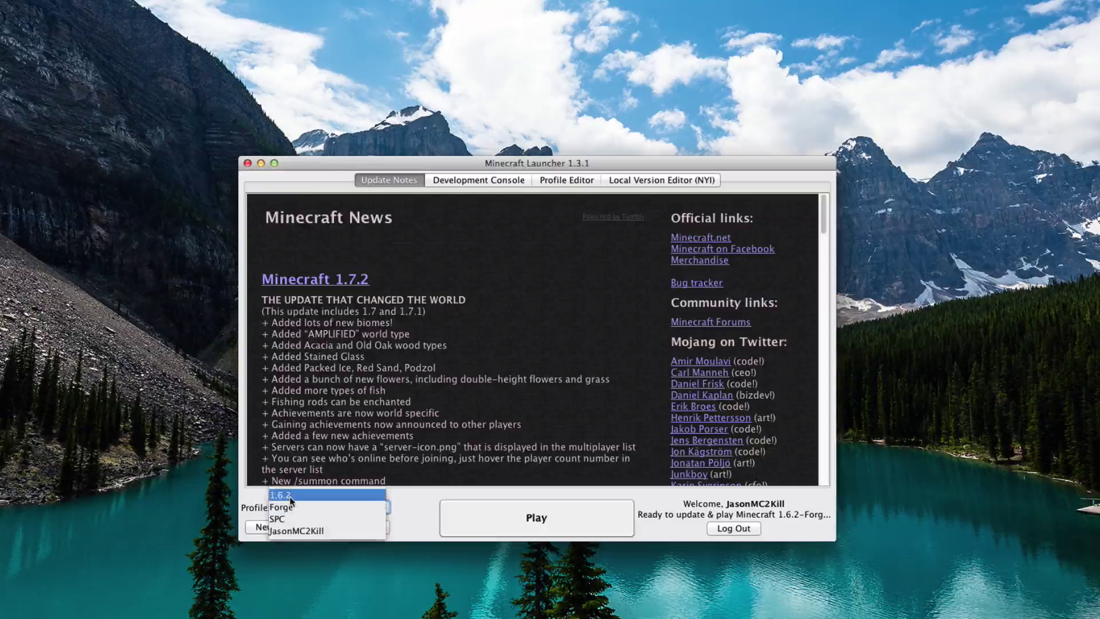
click(284, 507)
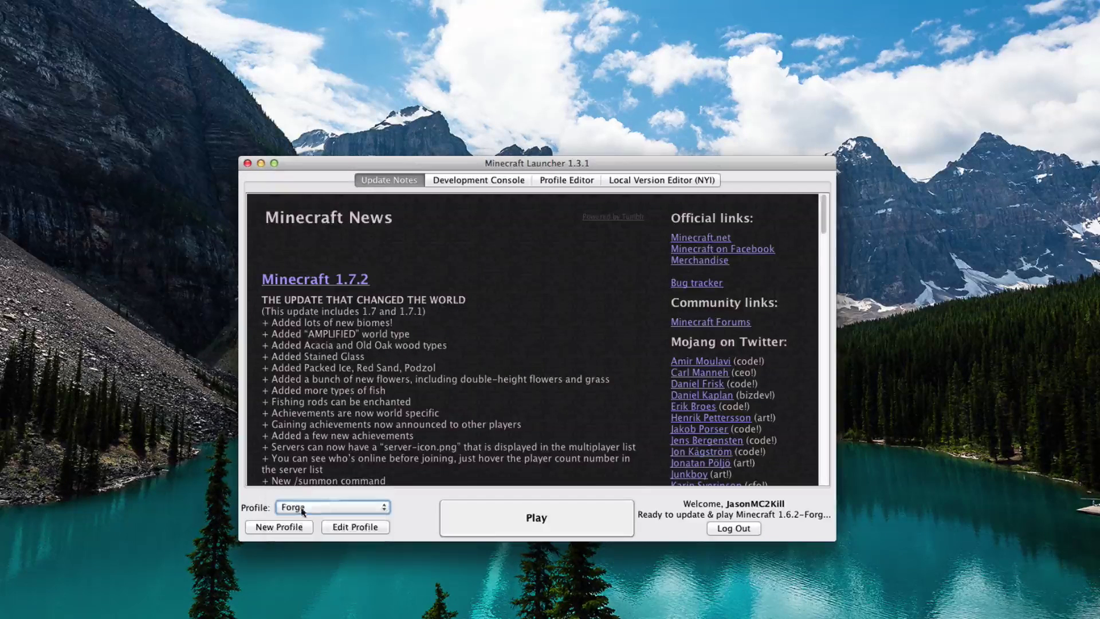
- Delete the SPC profile in the Profile Editor and keep Forge as the selected profile
click(566, 179)
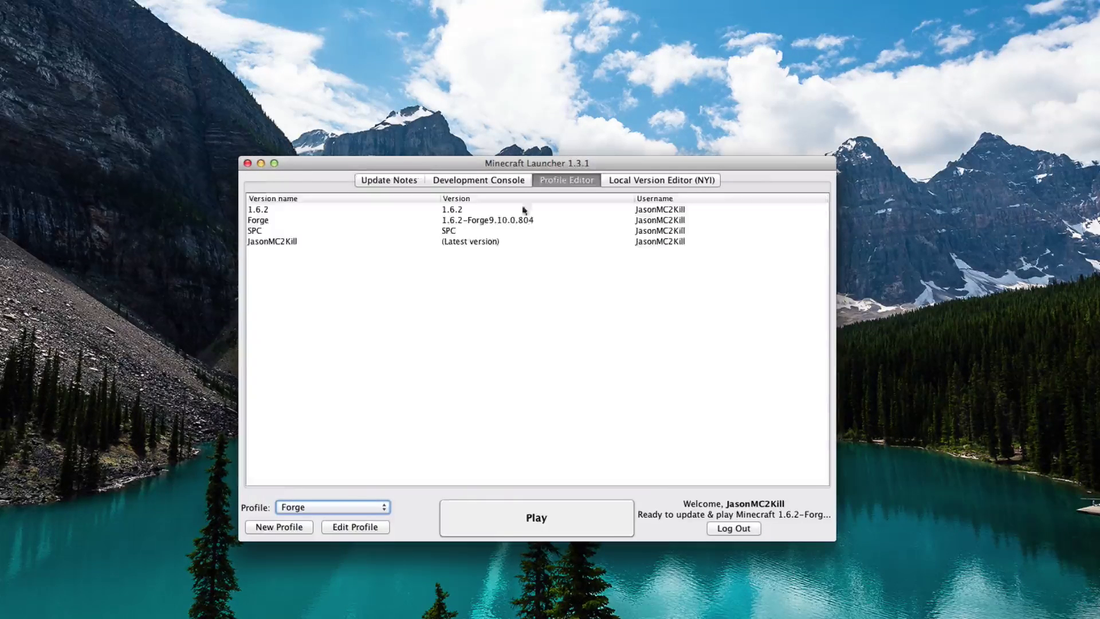
right_click(292, 225)
click(350, 261)
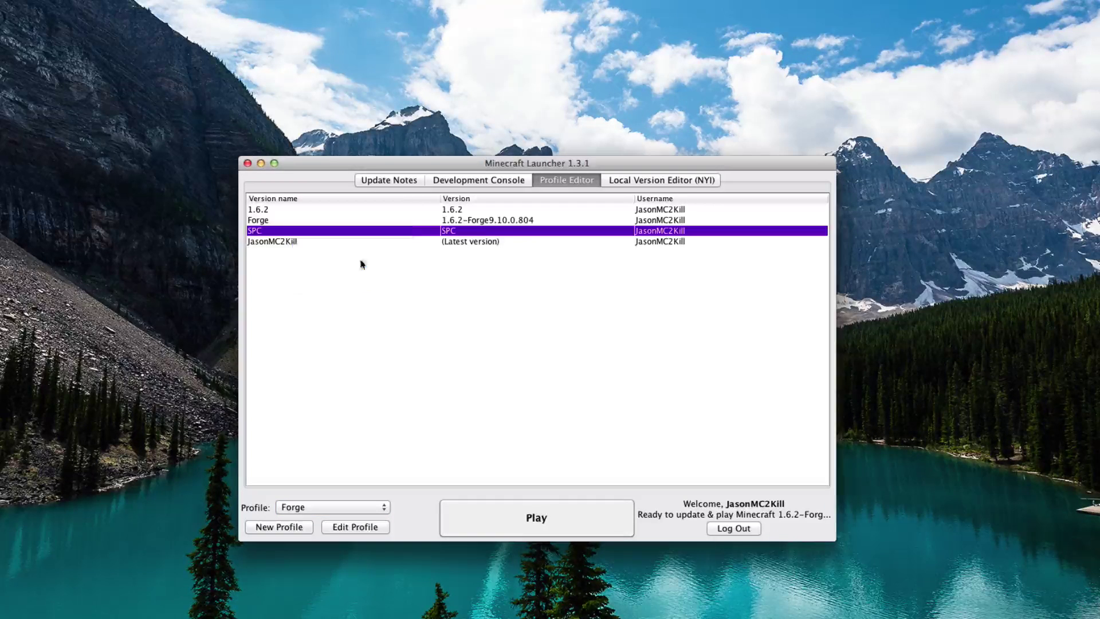
click(621, 380)
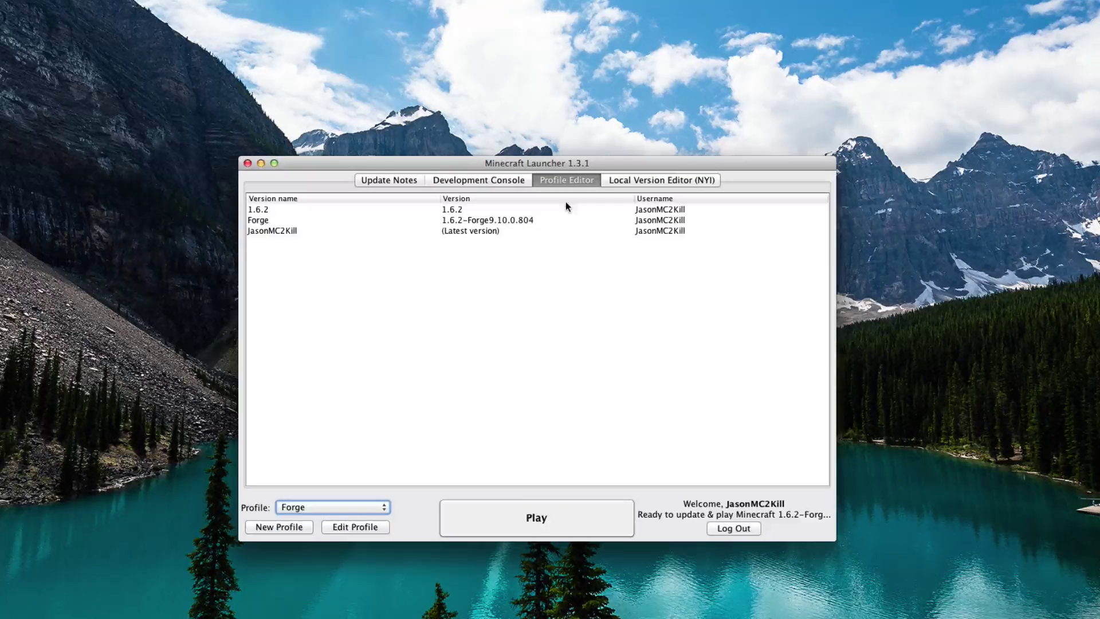
click(394, 181)
click(307, 508)
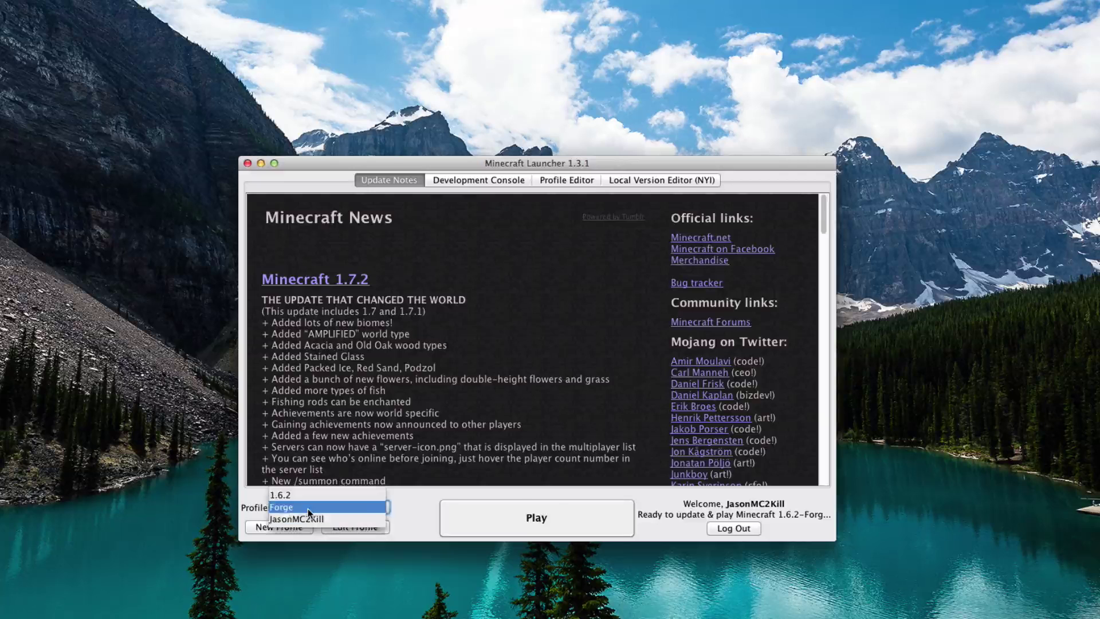
click(308, 507)
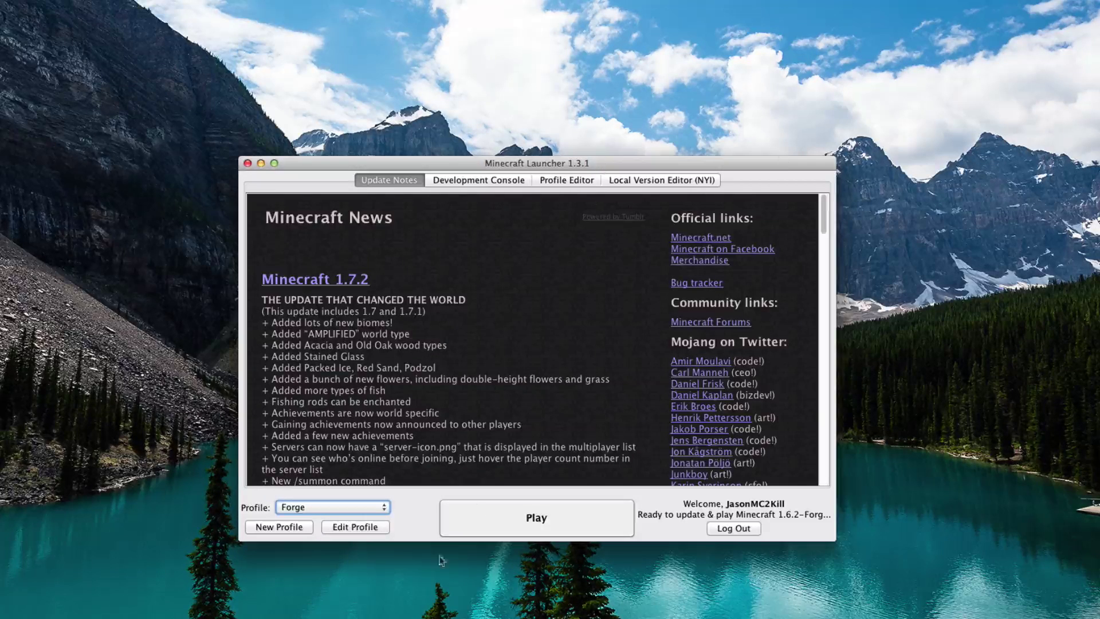
- Press Play to start Minecraft 1.6.2 with the Forge profile
click(500, 512)
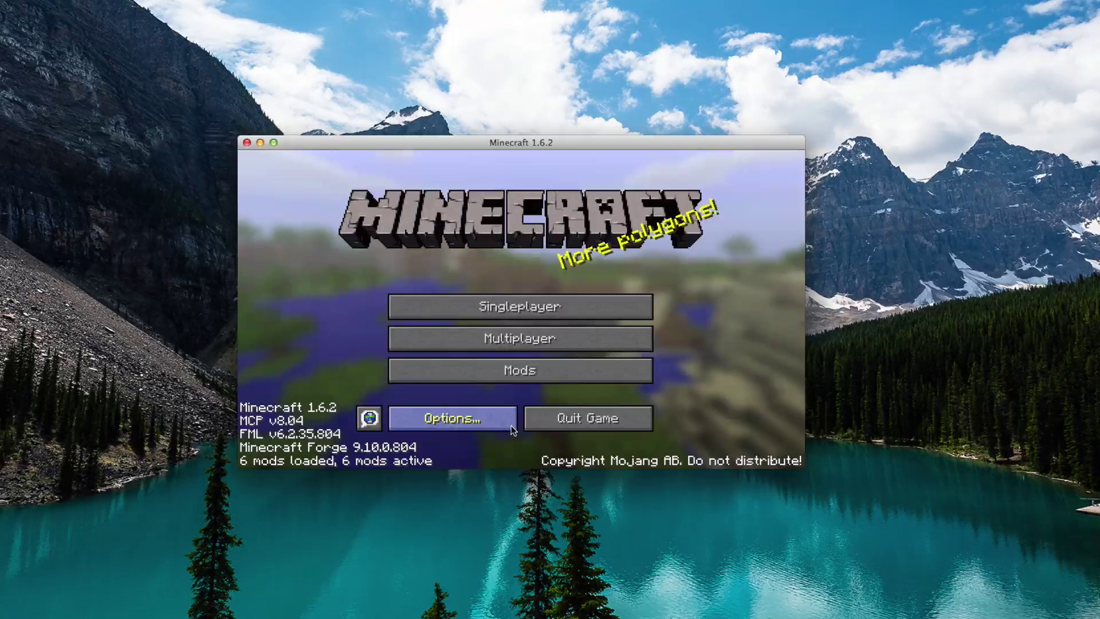
- Check the Forge mod list for CustomSpawner 2.3.1, Mo'Creatures 6.0.1 and GuiAPI 0.15.7, then go to Options
click(479, 373)
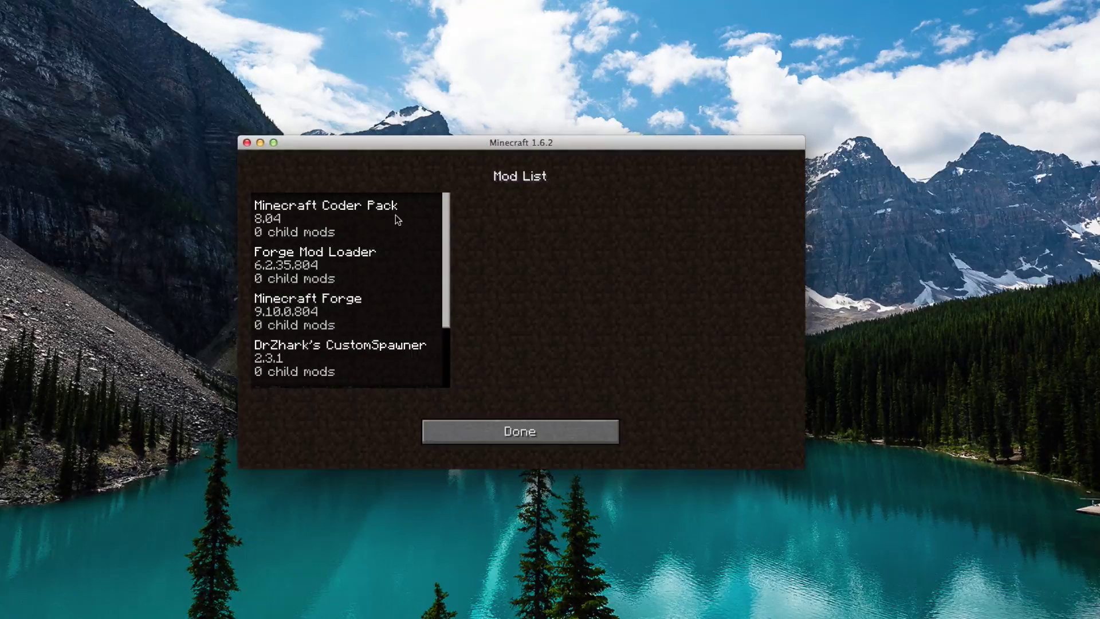
click(331, 326)
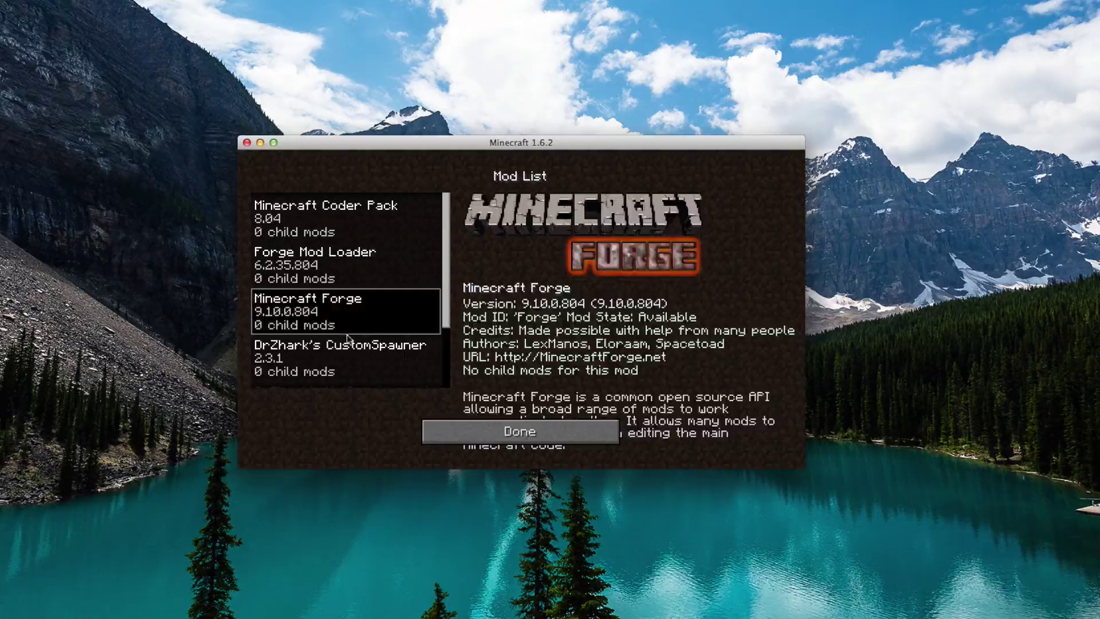
click(338, 355)
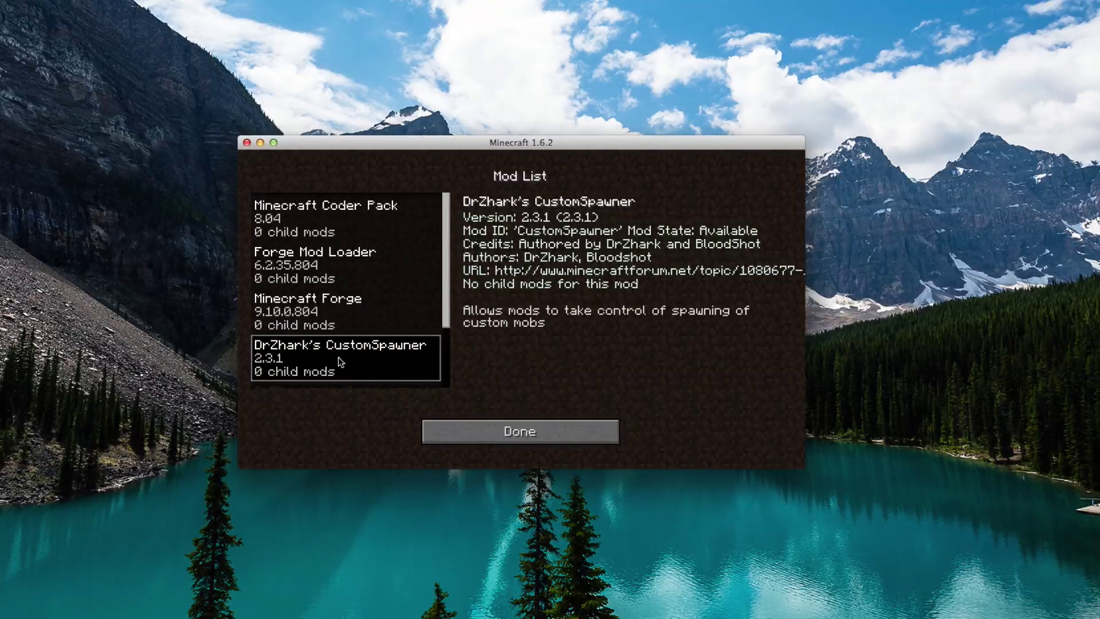
scroll(341, 364, down, 2)
click(350, 373)
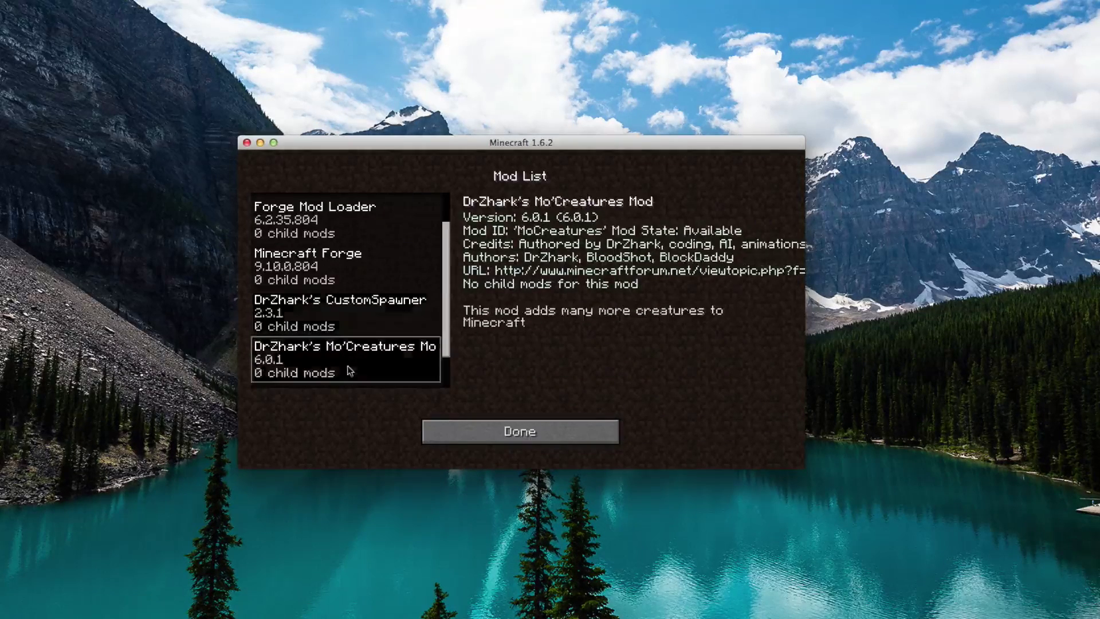
scroll(351, 376, down, 2)
click(346, 365)
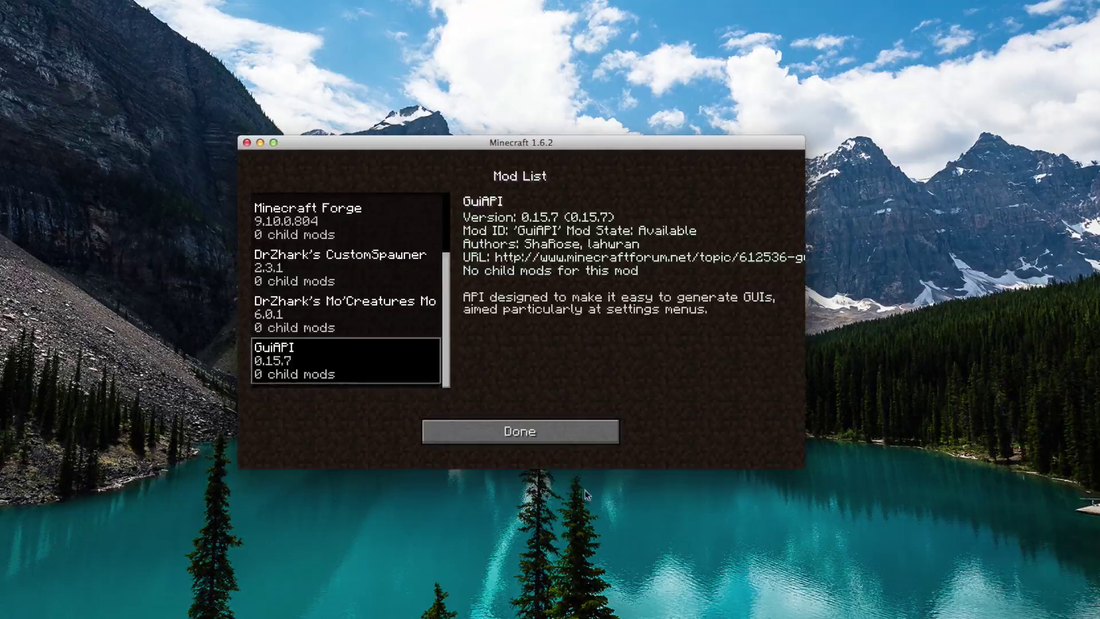
click(513, 435)
click(474, 424)
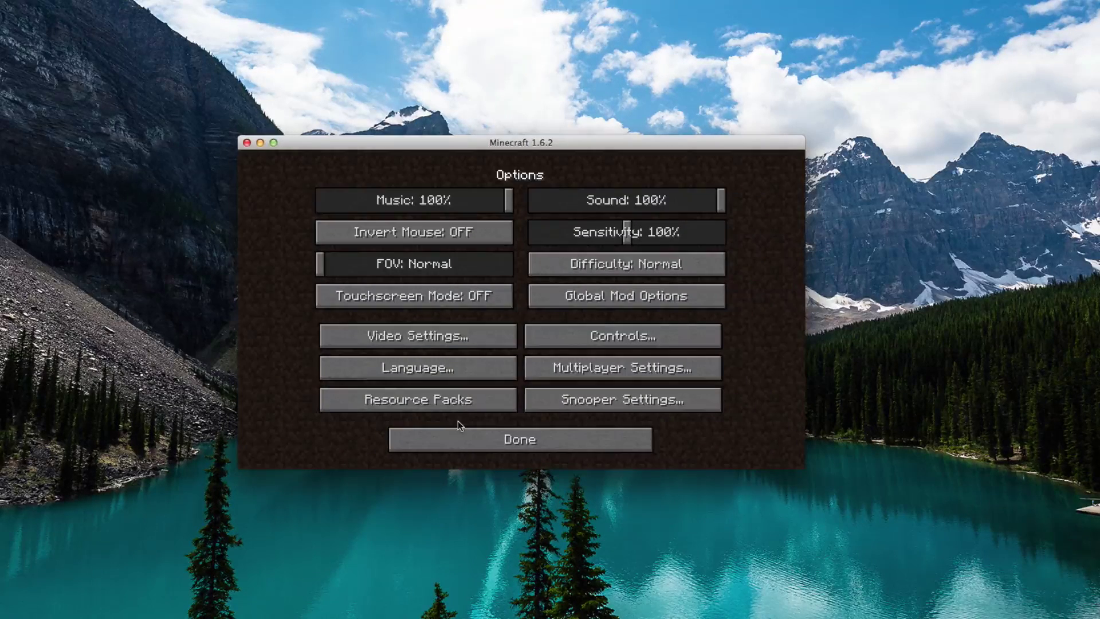
- Browse Global Mod Options, Video, Multiplayer, Snooper and Resource Packs screens, closing each without changes
click(650, 299)
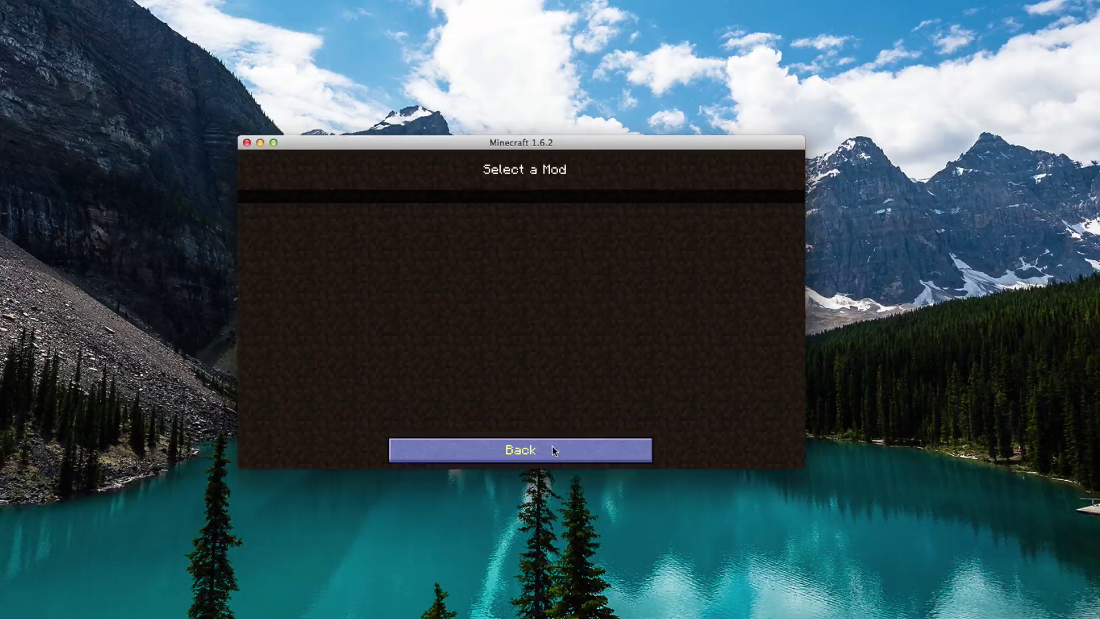
click(509, 452)
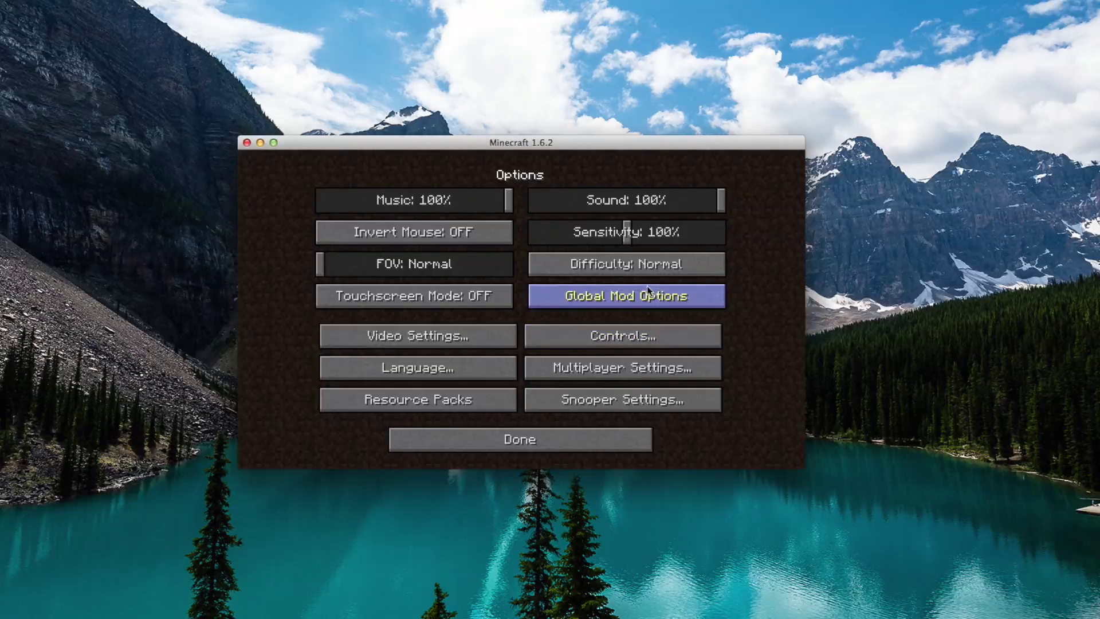
click(350, 337)
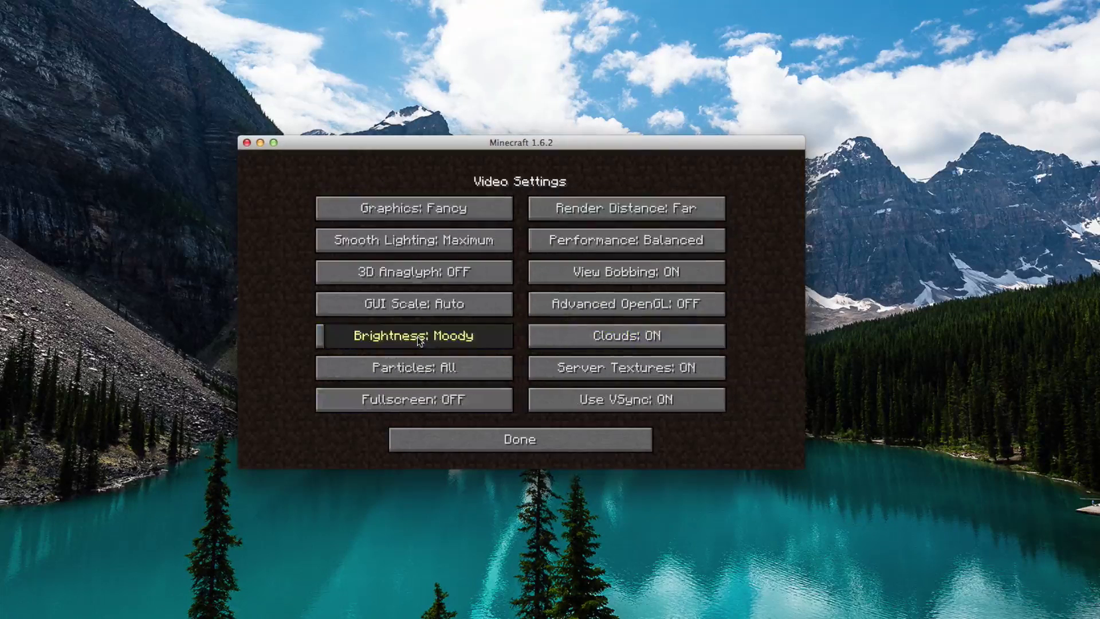
click(442, 442)
click(595, 396)
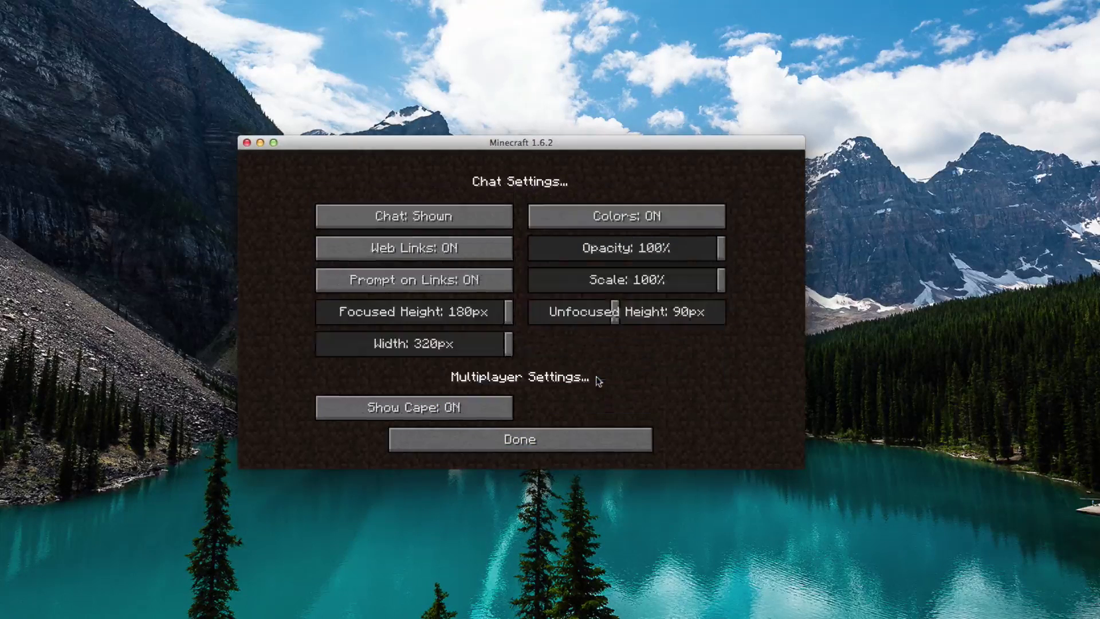
click(553, 451)
click(579, 406)
click(564, 435)
click(453, 399)
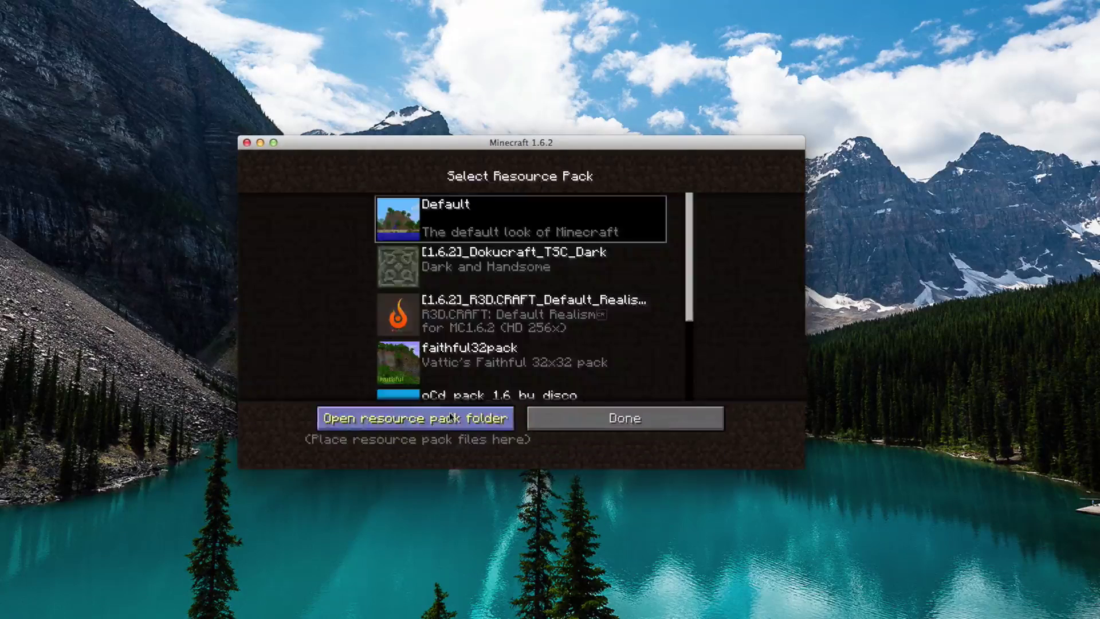
click(582, 419)
- Return to the title menu and look over the singleplayer world list without opening a world
click(584, 436)
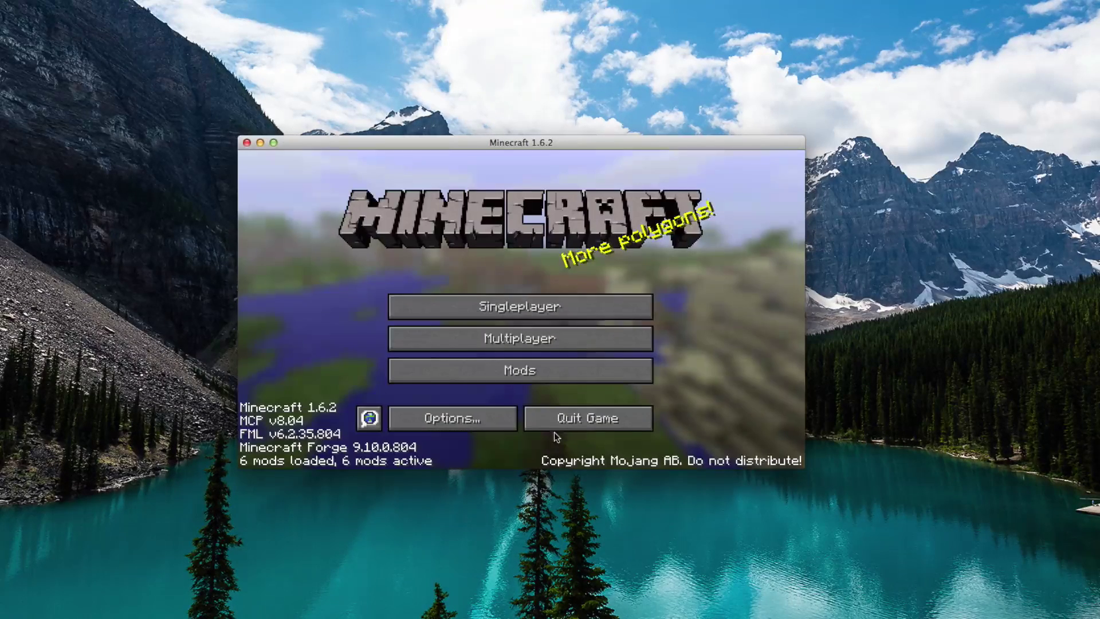
click(525, 310)
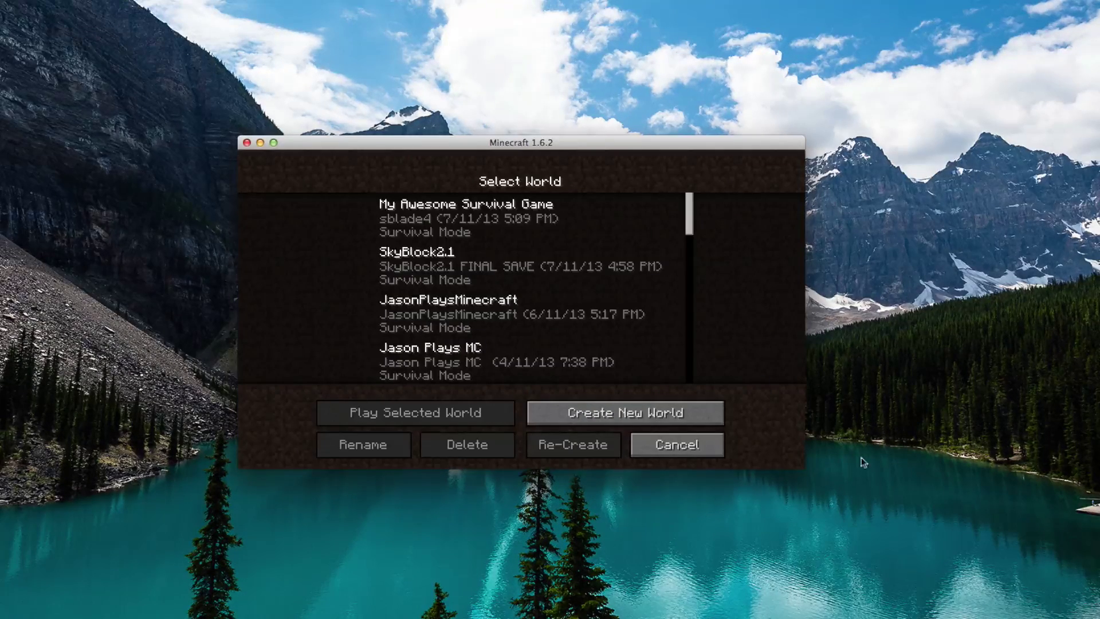
click(705, 450)
- Reconfirm Mo'Creatures 6.0.1 in the mod list, then quit Minecraft
click(536, 361)
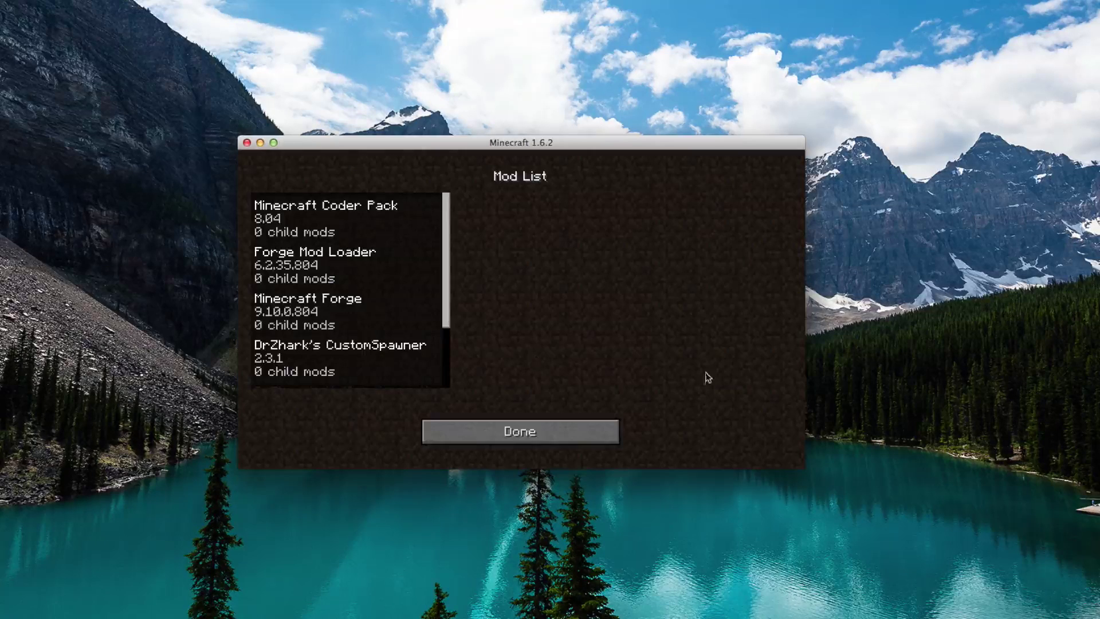
scroll(394, 362, down, 2)
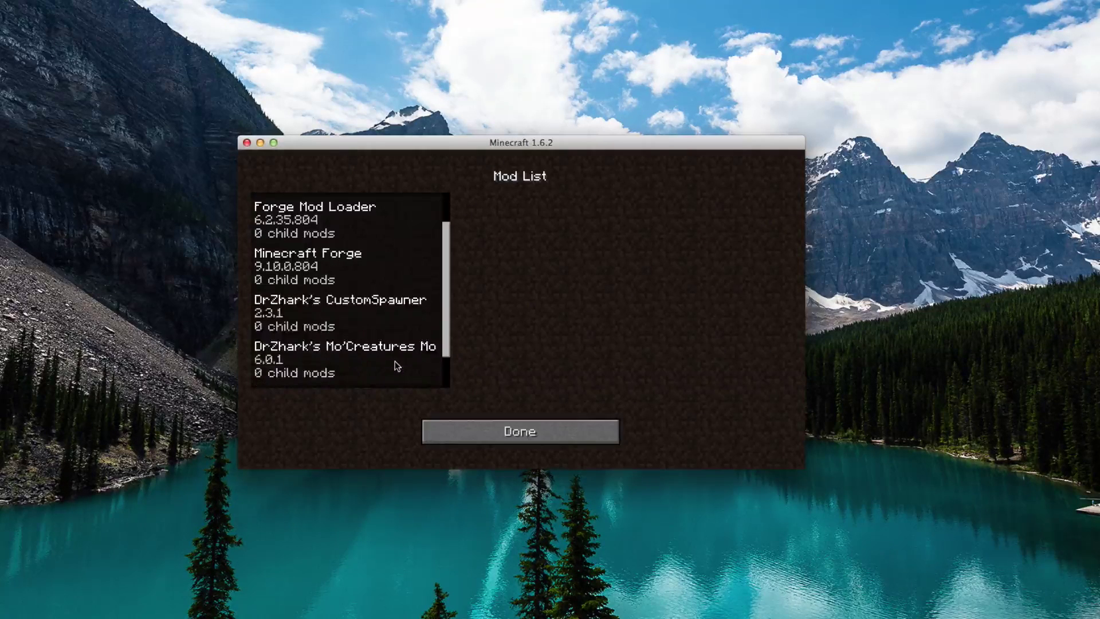
click(394, 362)
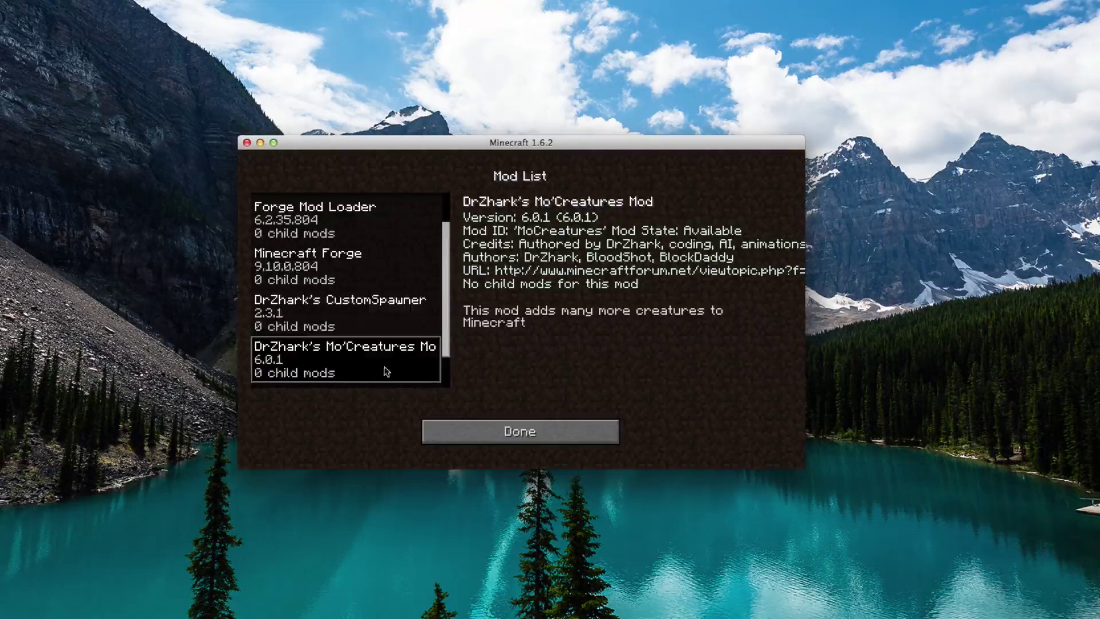
scroll(386, 371, down, 1)
click(517, 440)
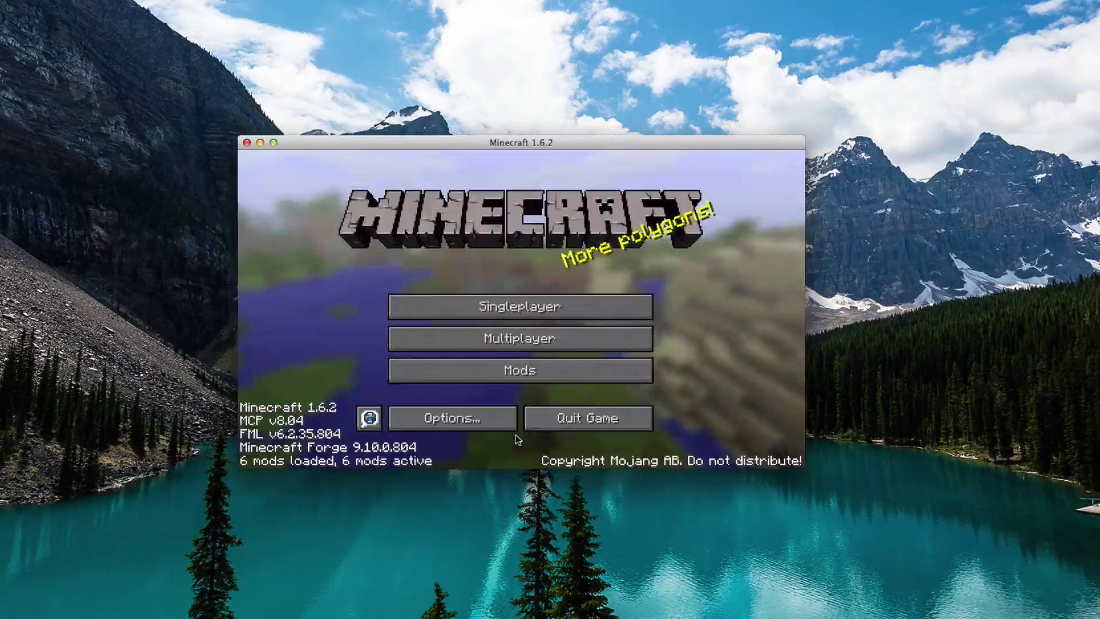
click(563, 419)
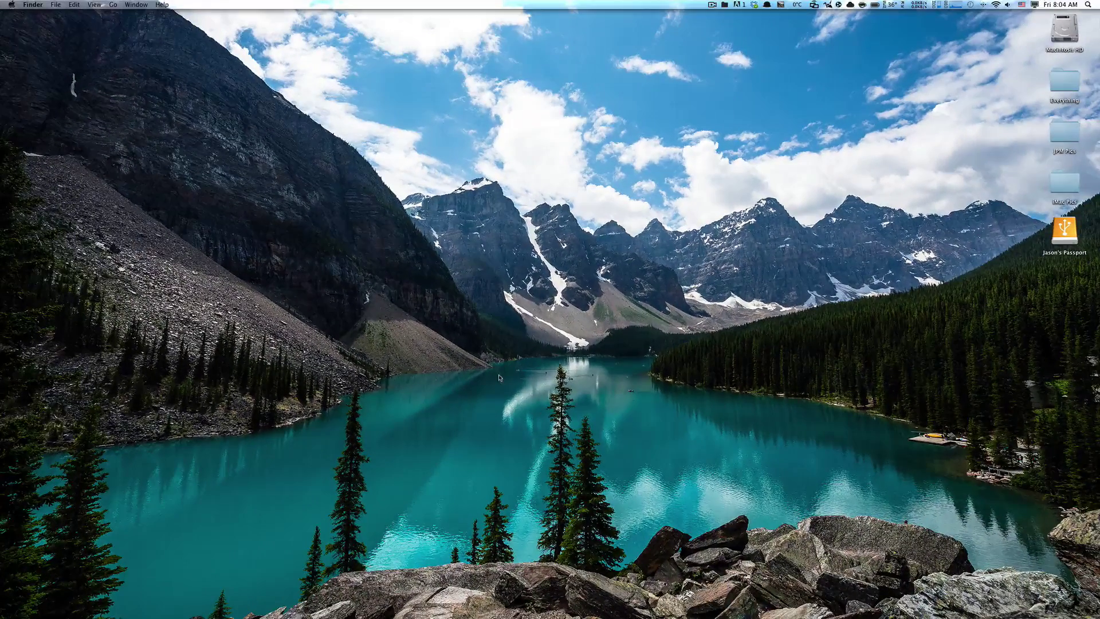